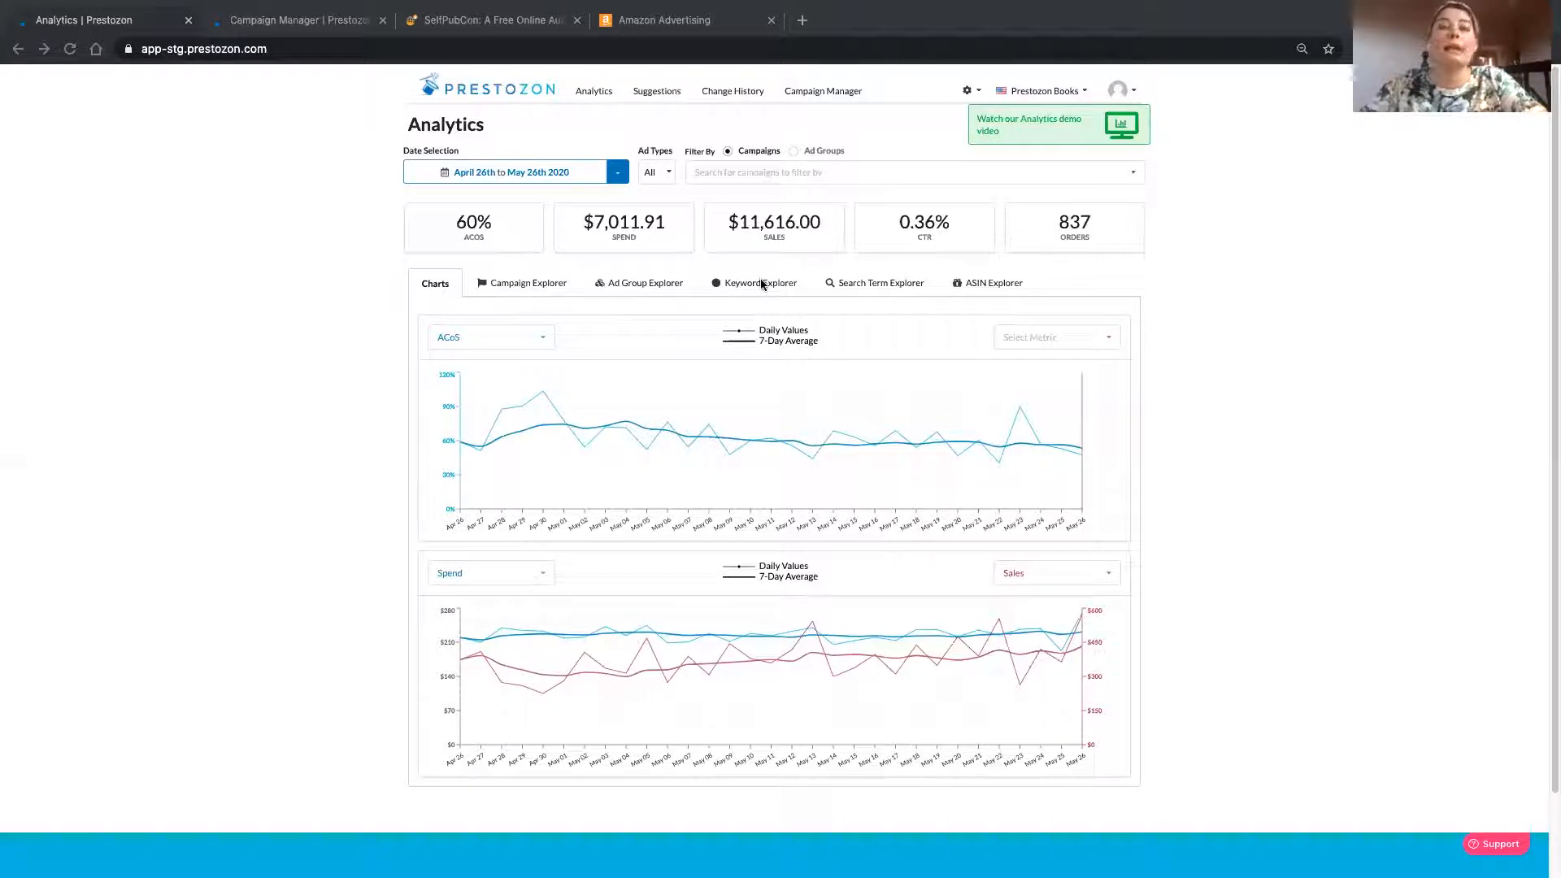
# Step: Break down the Search Term Explorer results by Keywords/PATs to review them, and open the Keyword Explorer
pyautogui.click(859, 289)
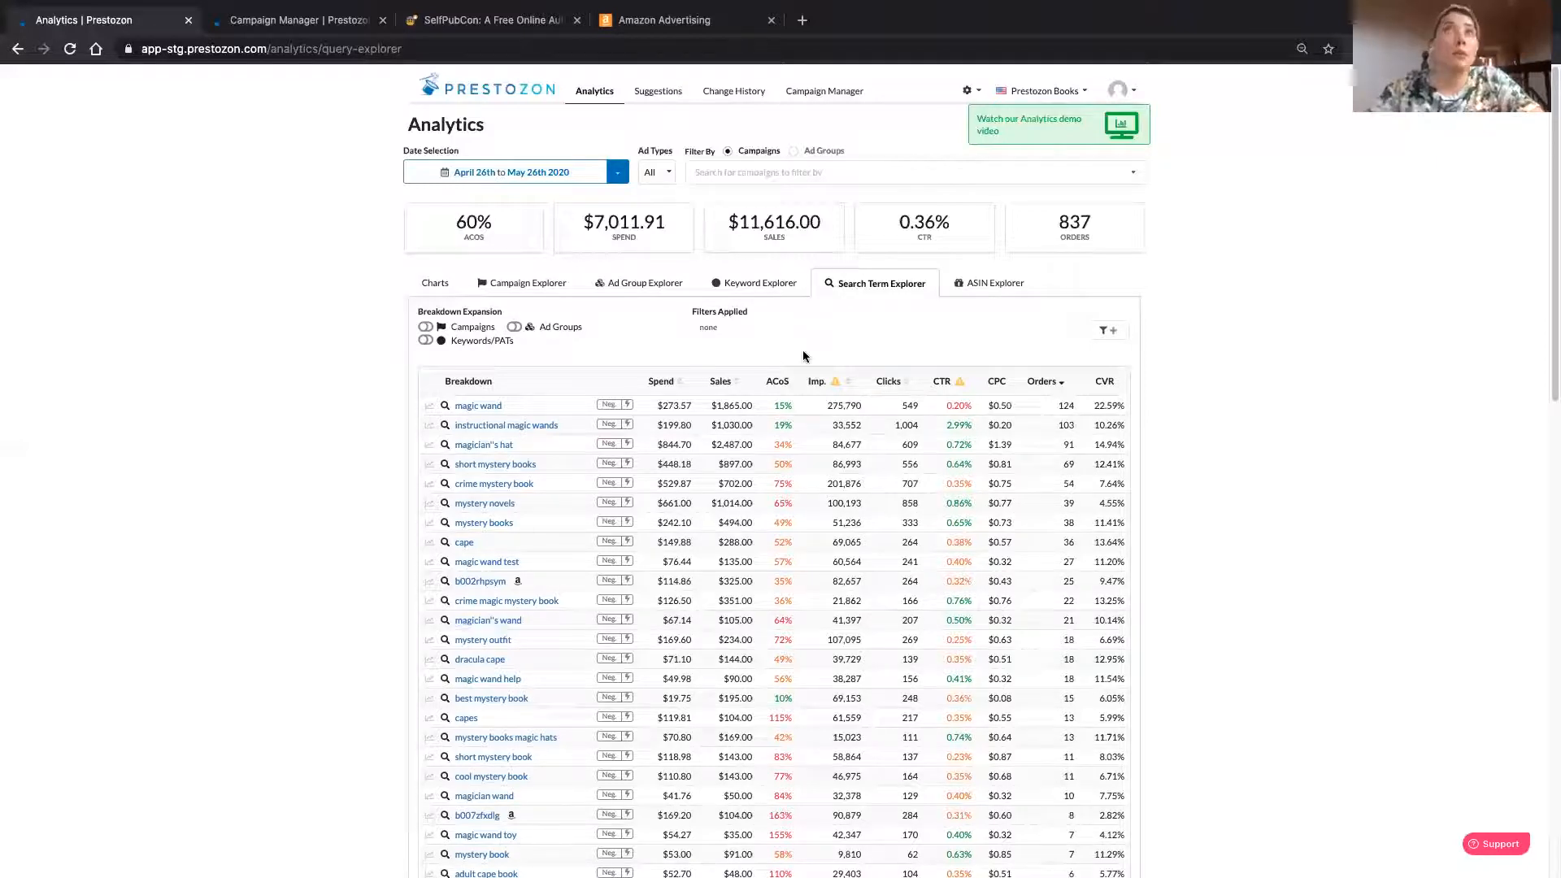
pyautogui.click(426, 341)
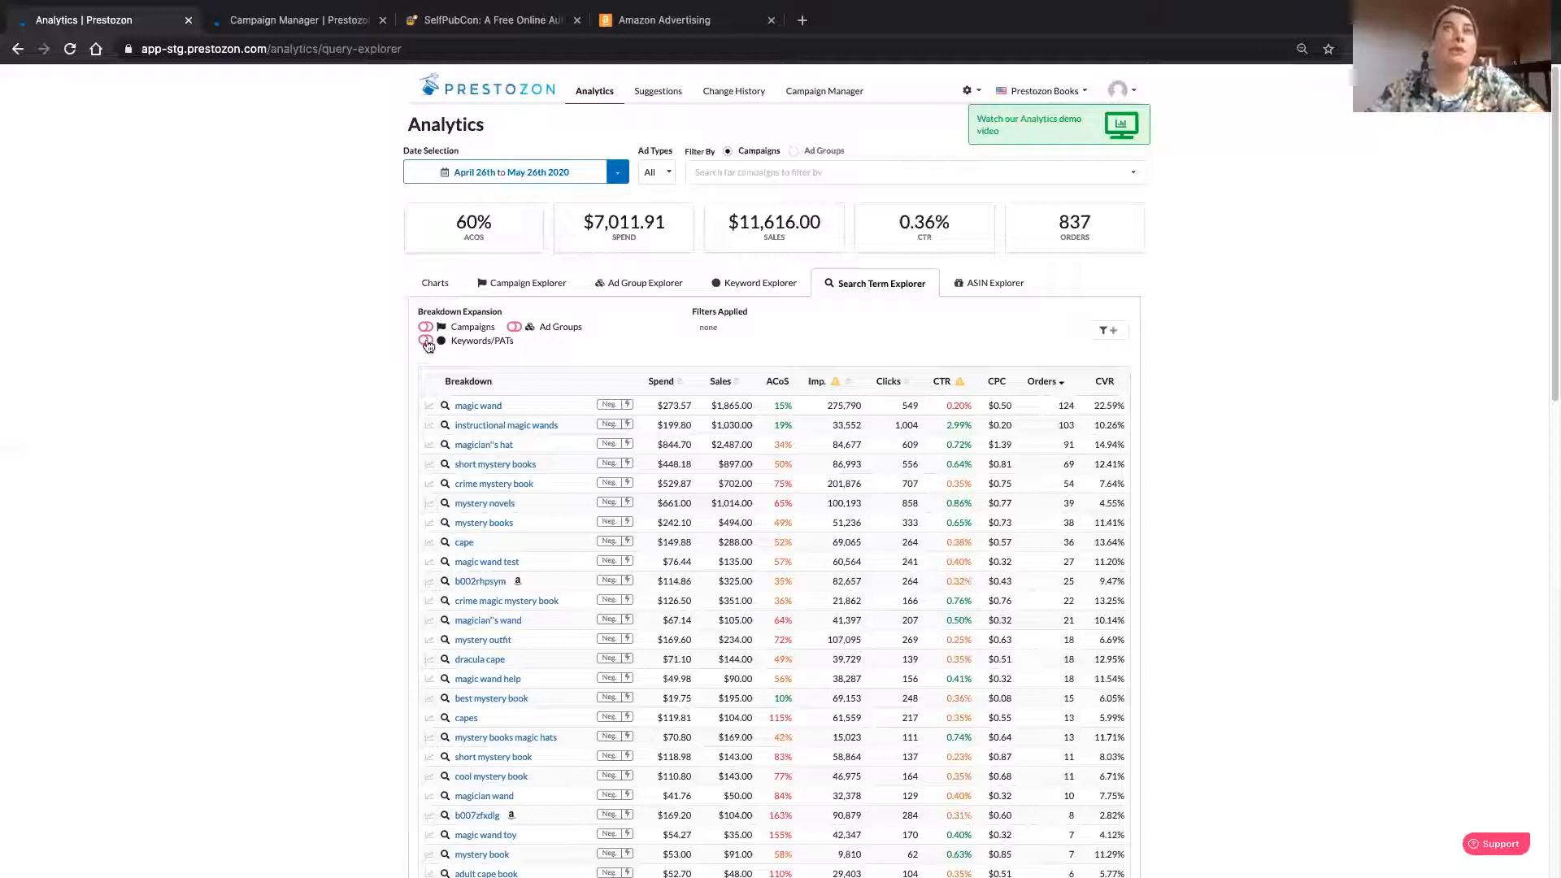
pyautogui.click(426, 340)
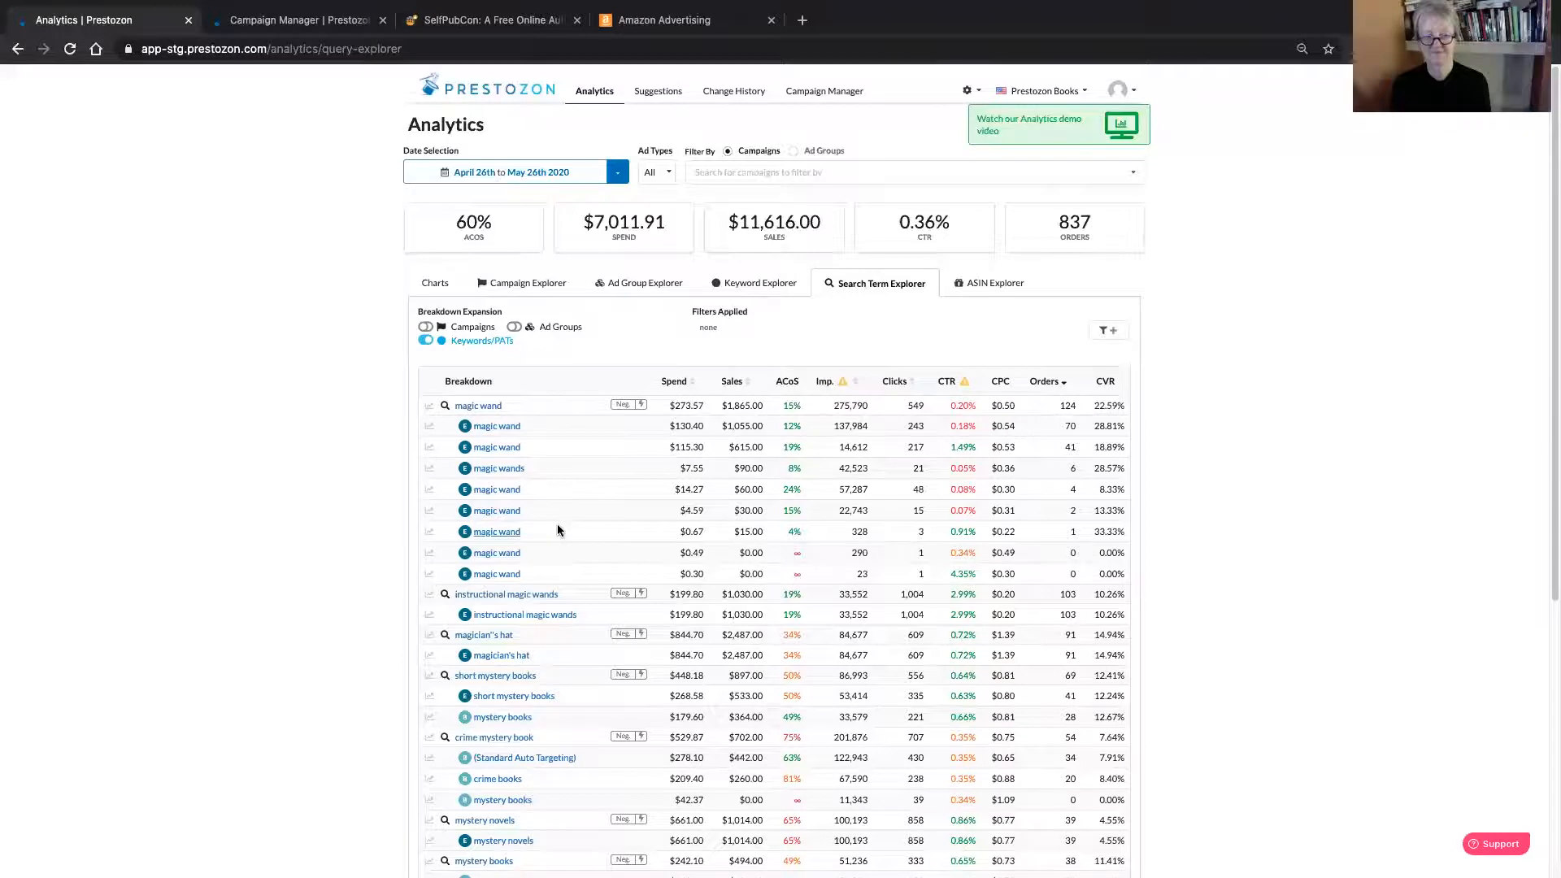
pyautogui.scroll(-2, 558, 527)
pyautogui.scroll(-1, 558, 532)
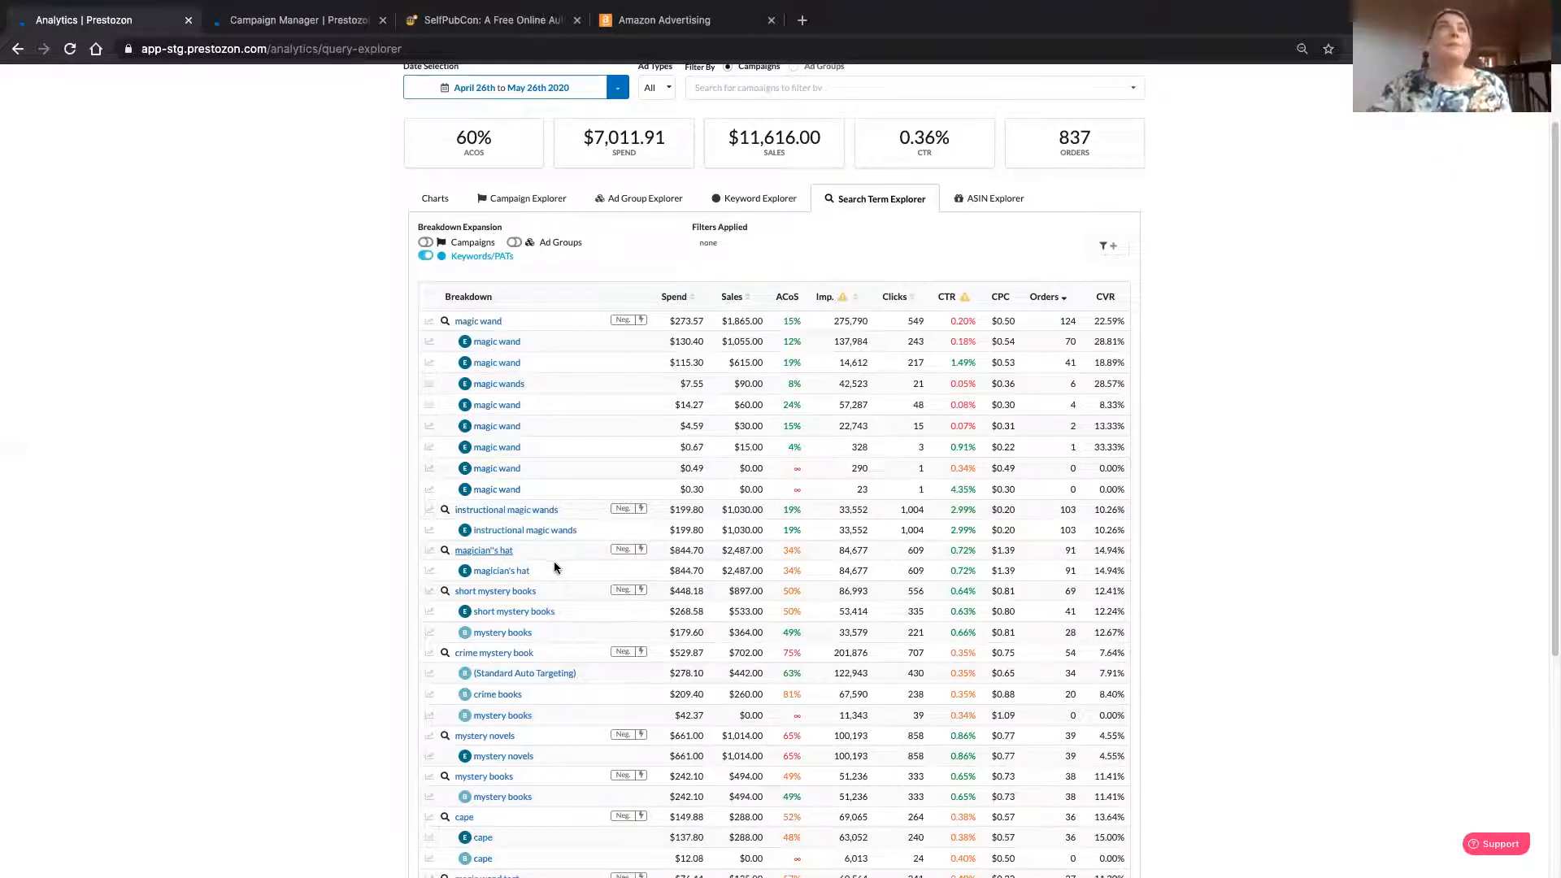
pyautogui.scroll(-1, 553, 561)
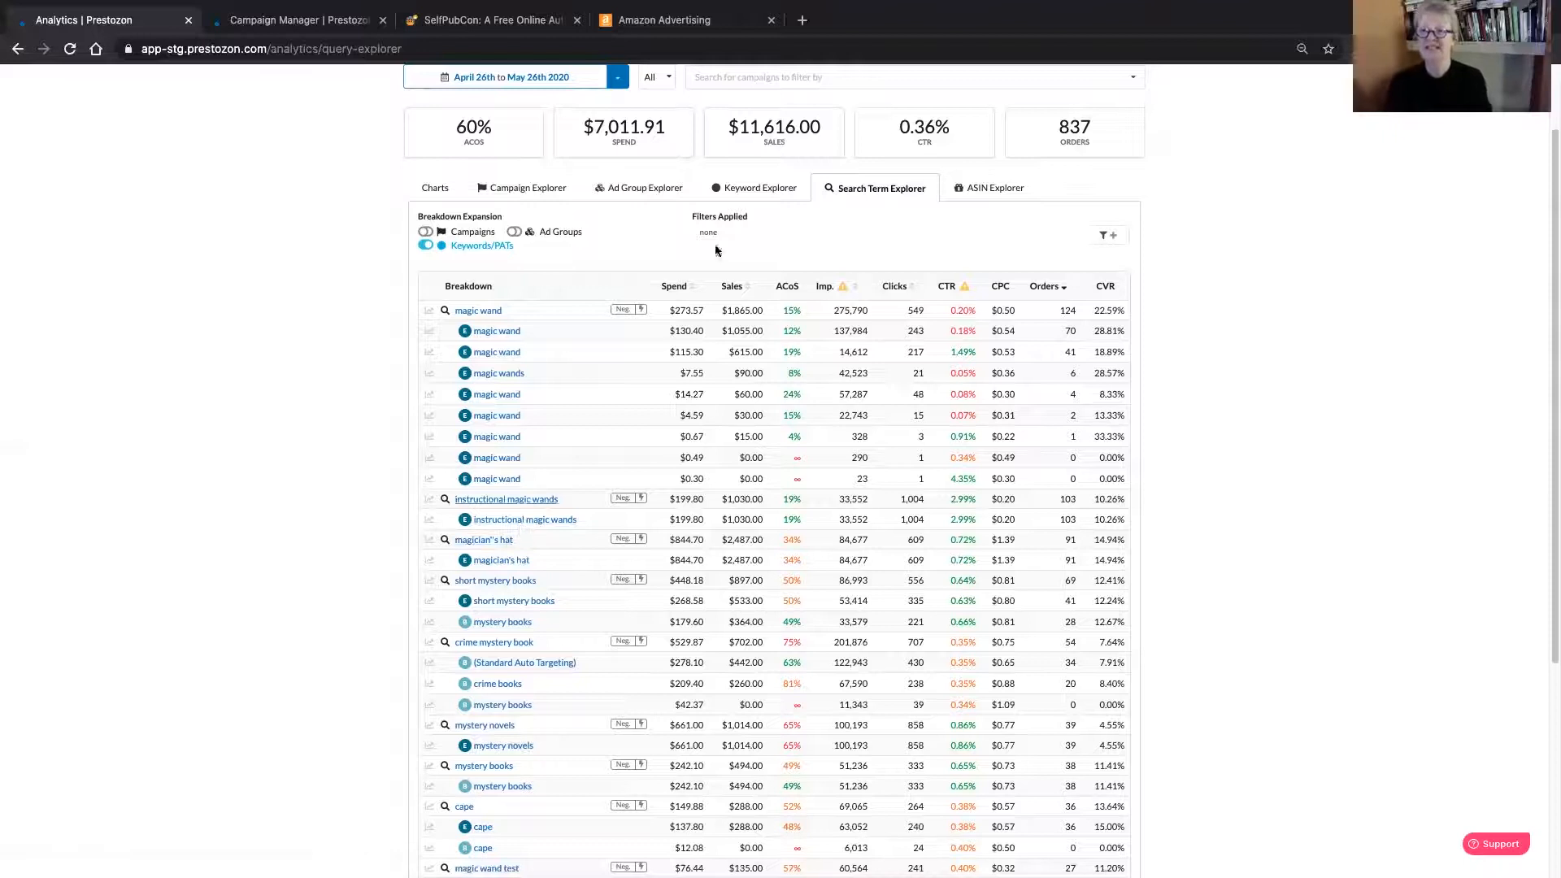
pyautogui.click(767, 187)
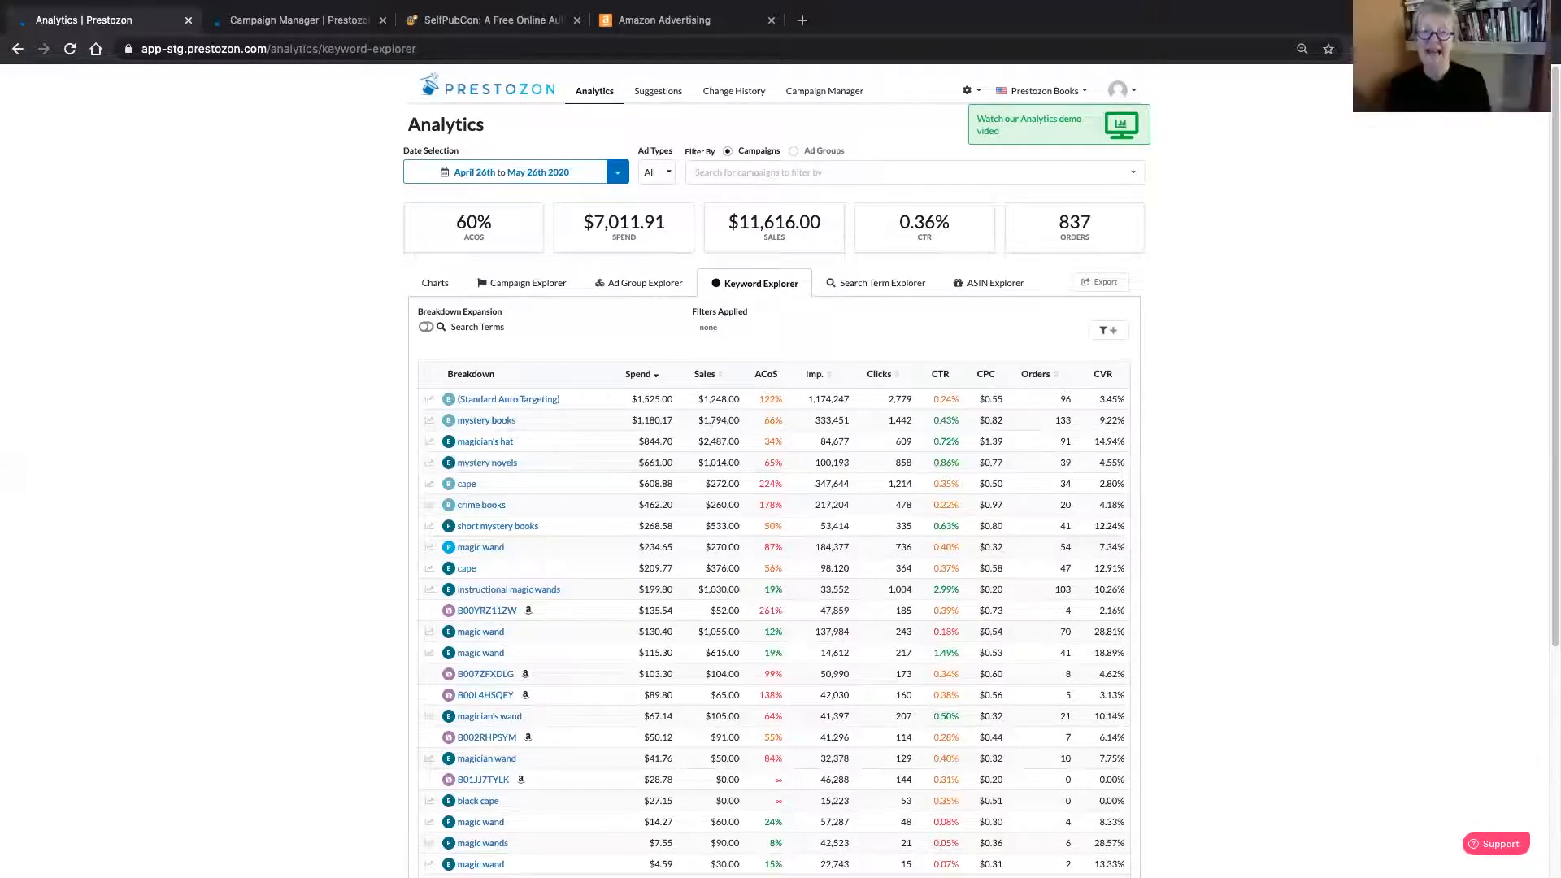
# Step: Start a 1-Click Campaign Setup in the Campaign Manager and examine the match types in the keyword promotion rules preview
pyautogui.click(272, 26)
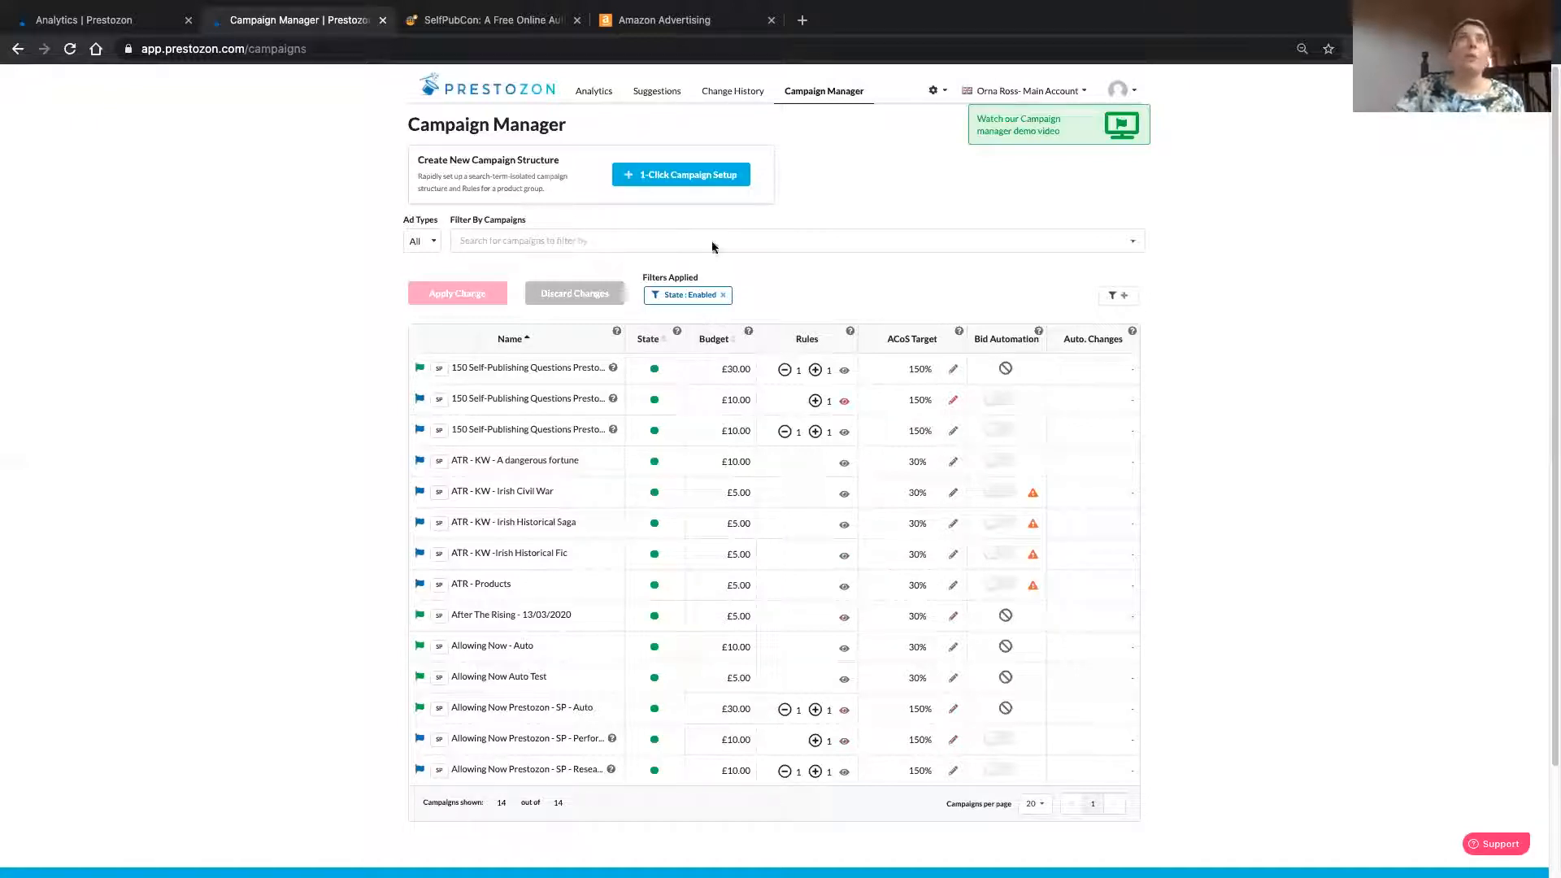
pyautogui.click(686, 176)
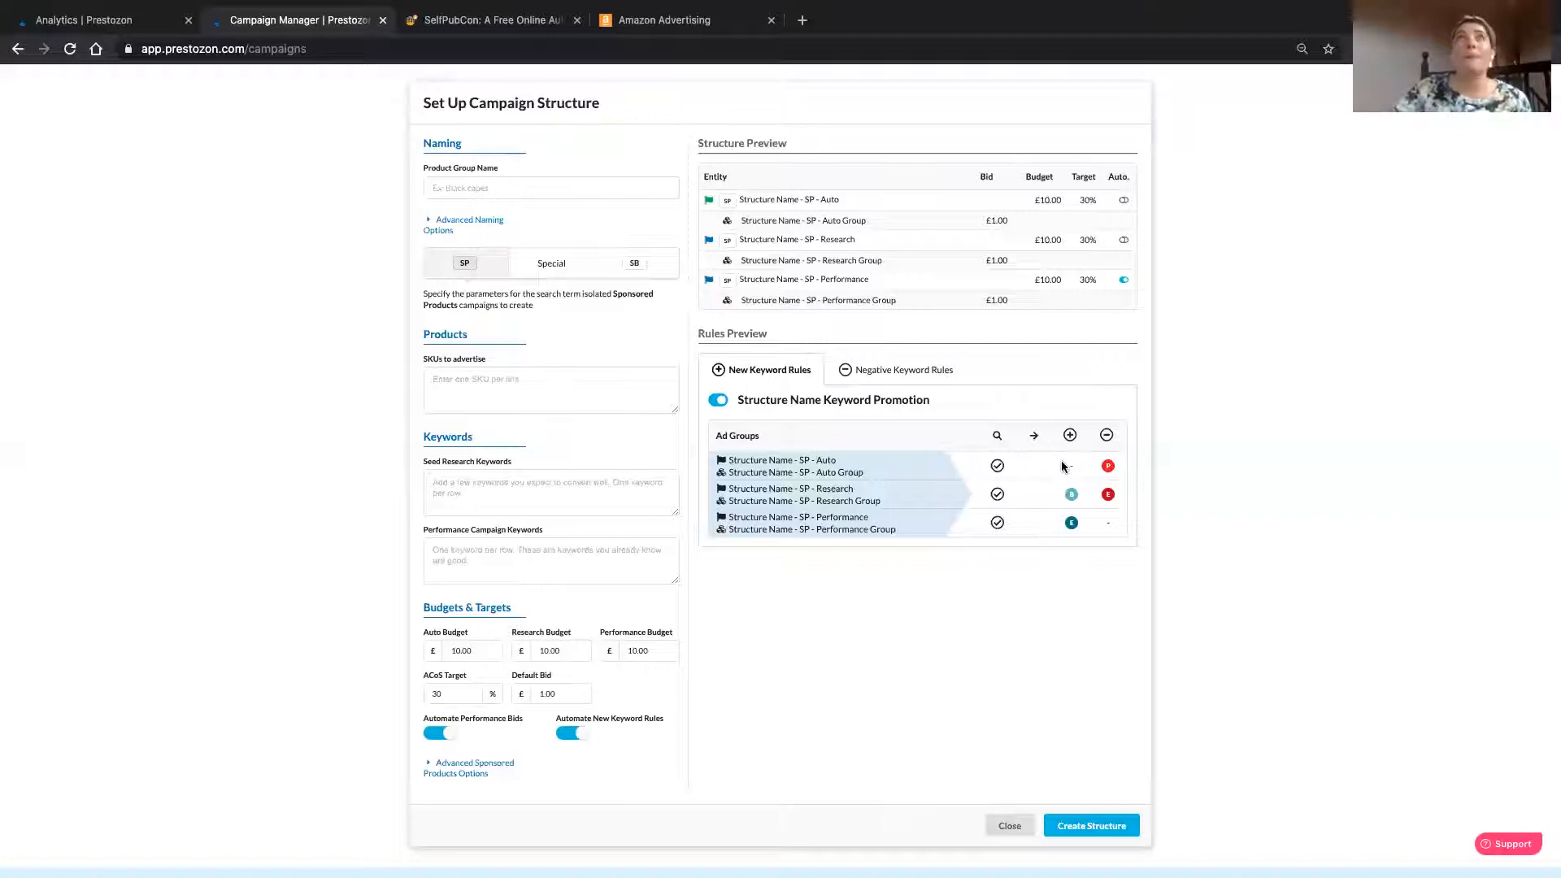
pyautogui.moveTo(1007, 484)
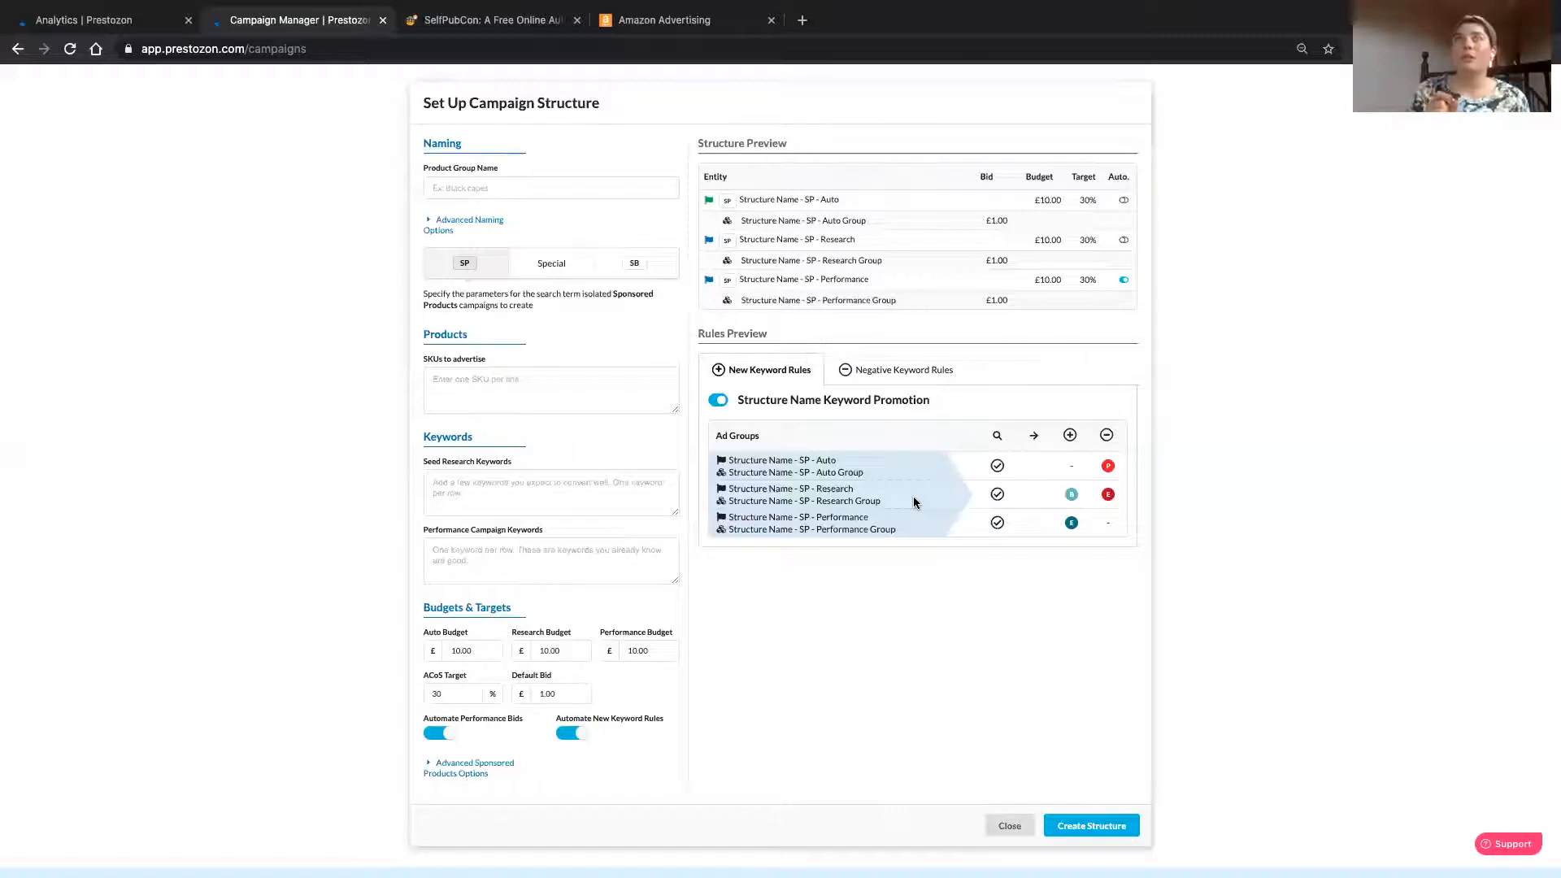
pyautogui.moveTo(1110, 497)
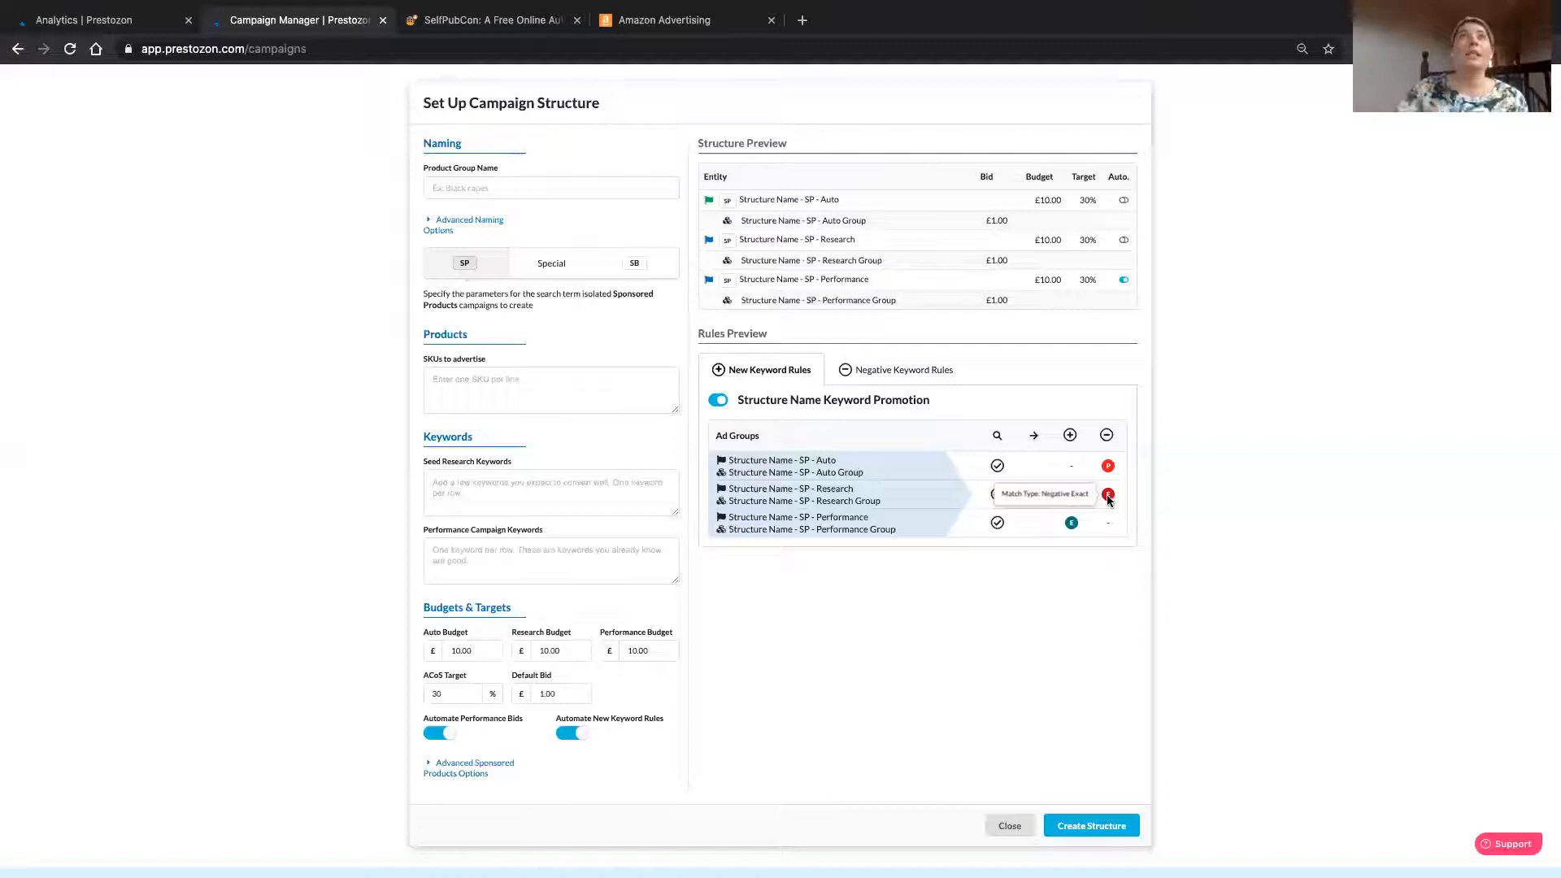
pyautogui.moveTo(1071, 527)
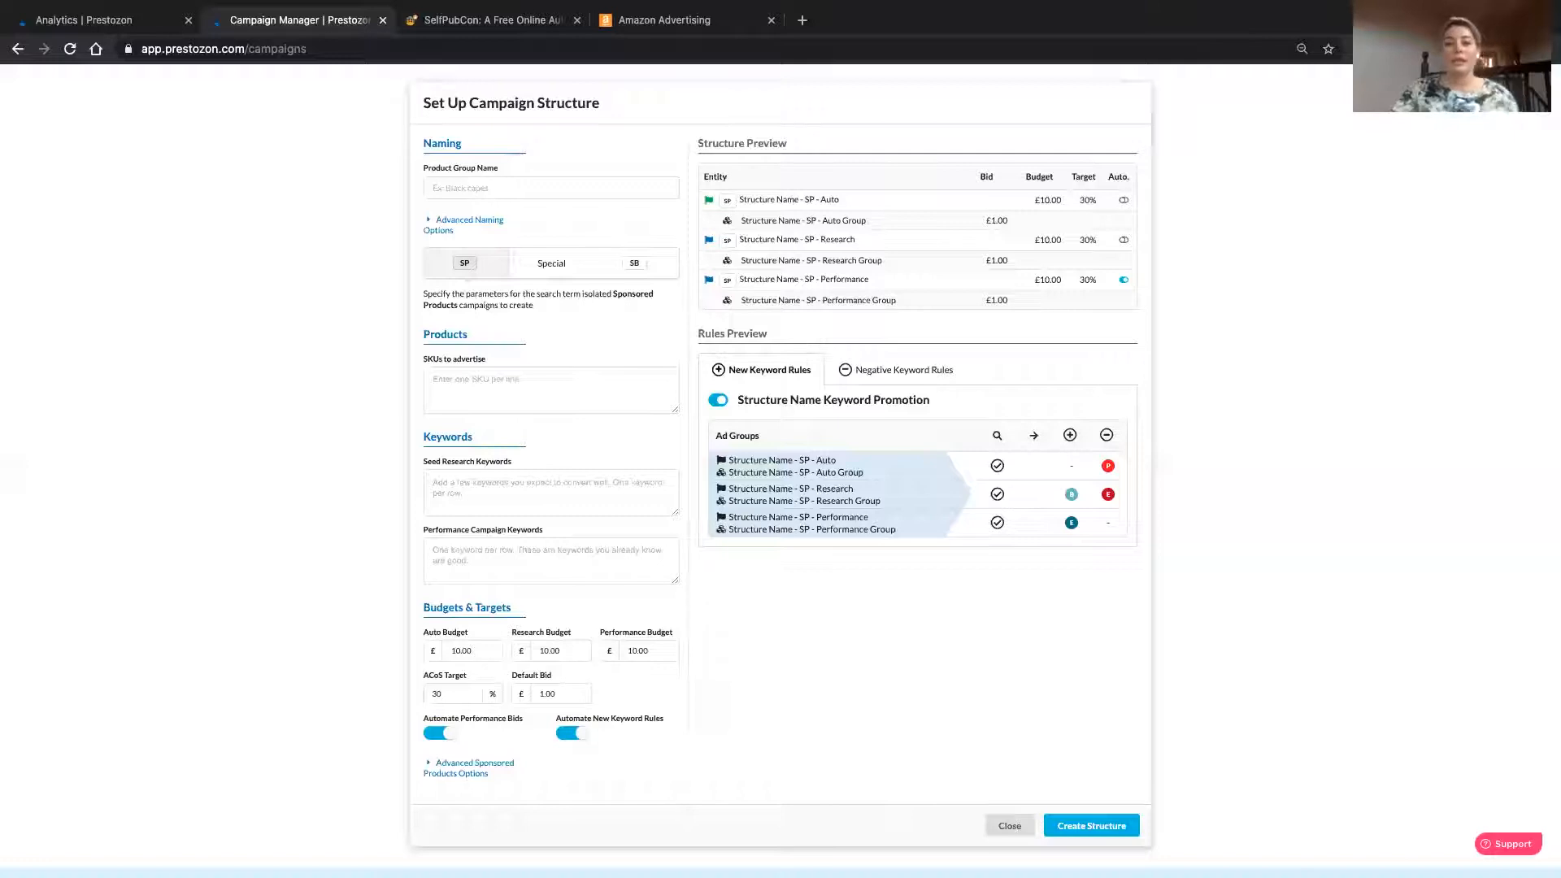
# Step: Name the product group "After the Rising Prestozon"
pyautogui.click(510, 186)
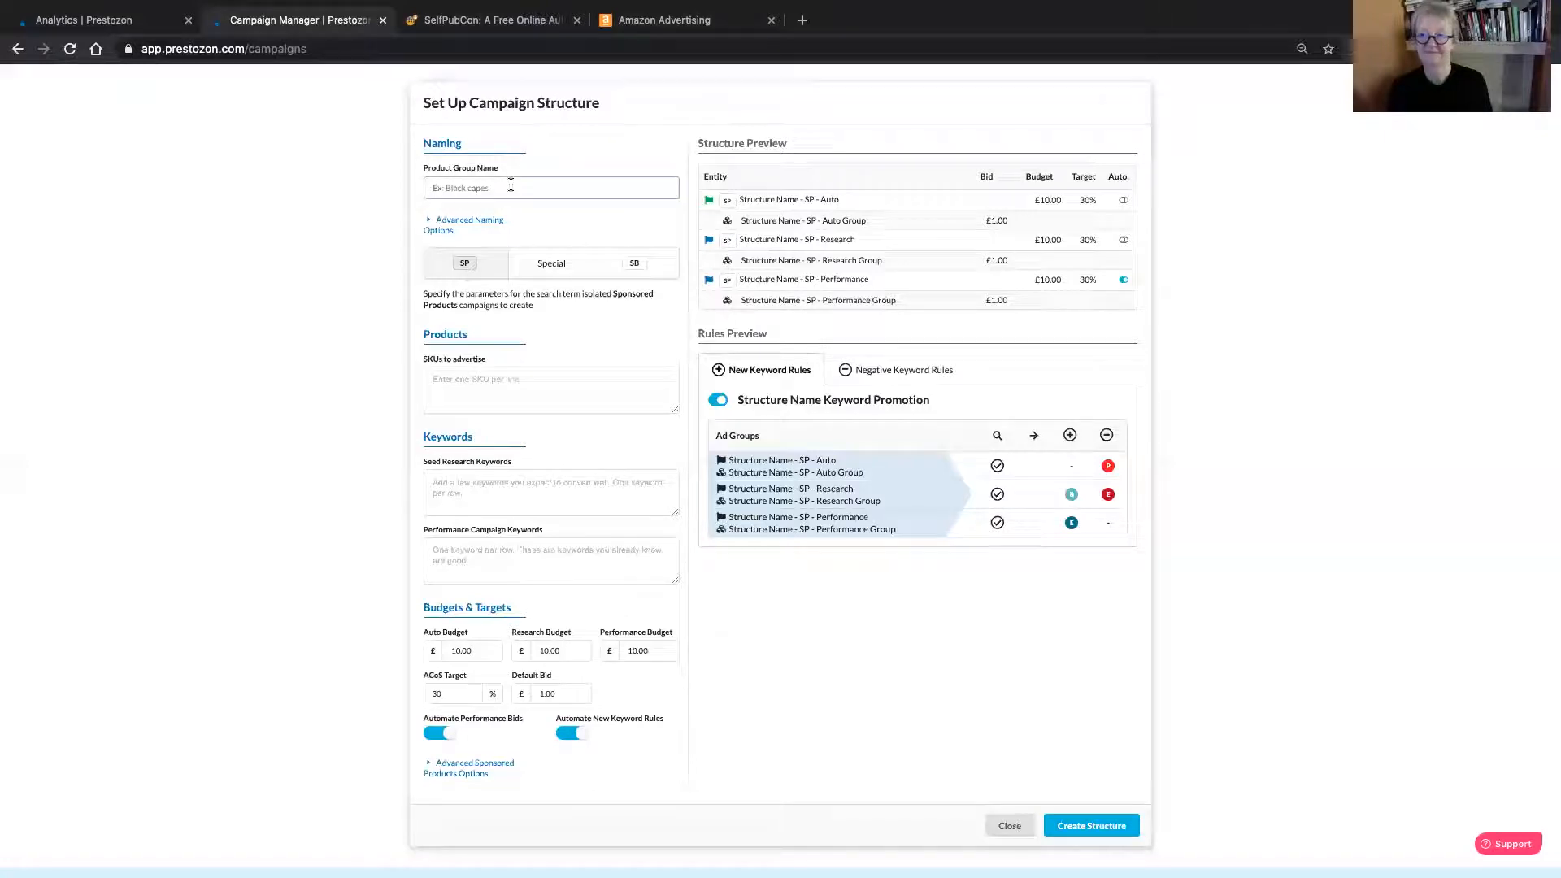
pyautogui.write('aFTER')
pyautogui.press('BackSpace')
pyautogui.press('BackSpace')
pyautogui.press('BackSpace')
pyautogui.press('BackSpace')
pyautogui.press('BackSpace')
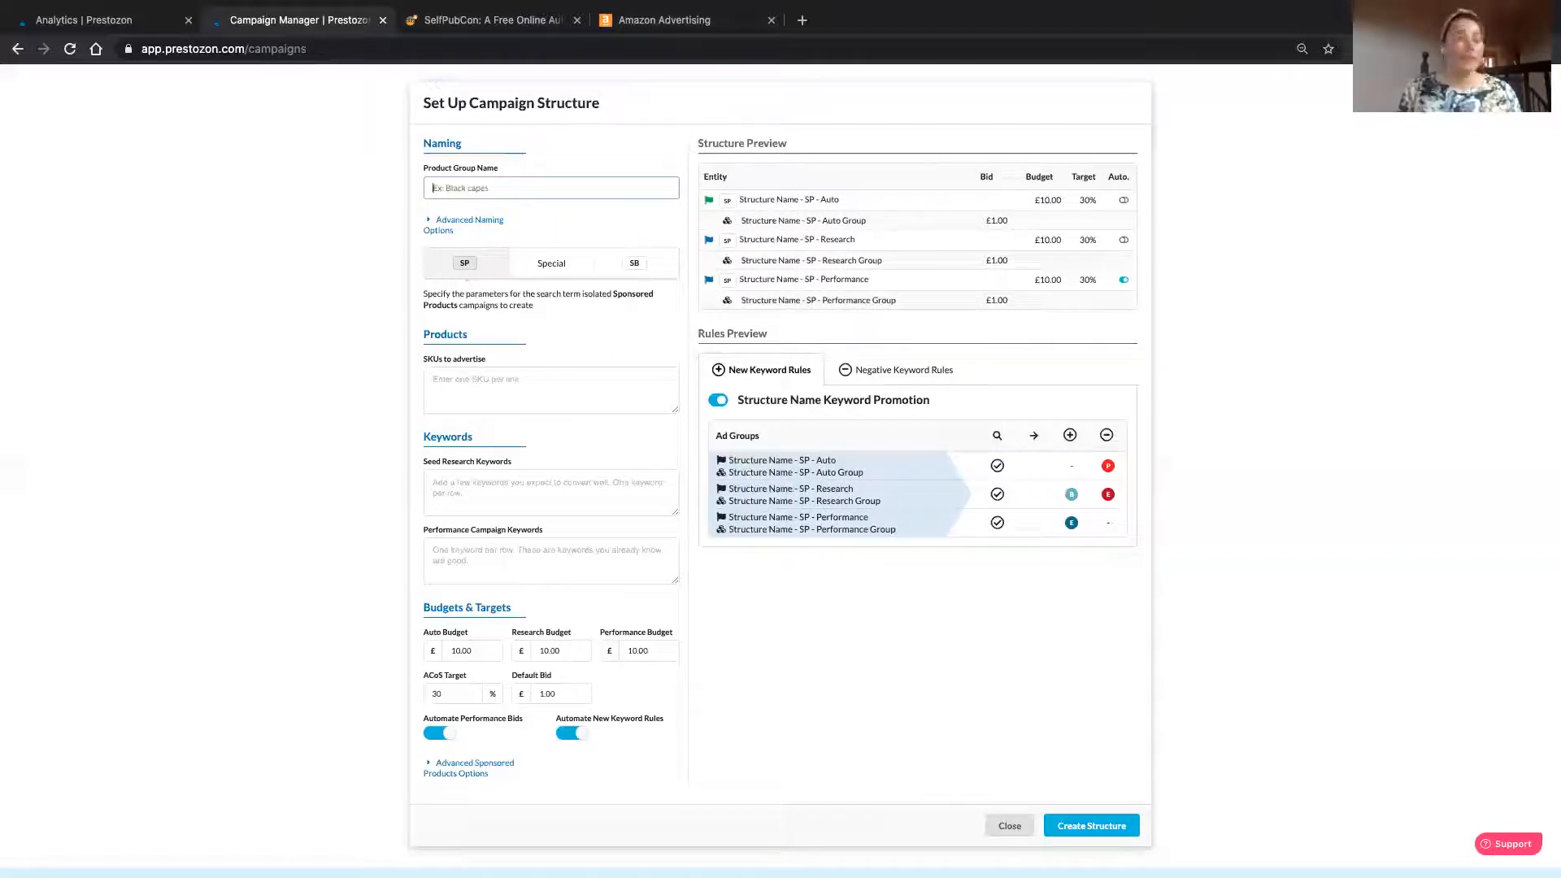
pyautogui.write('After')
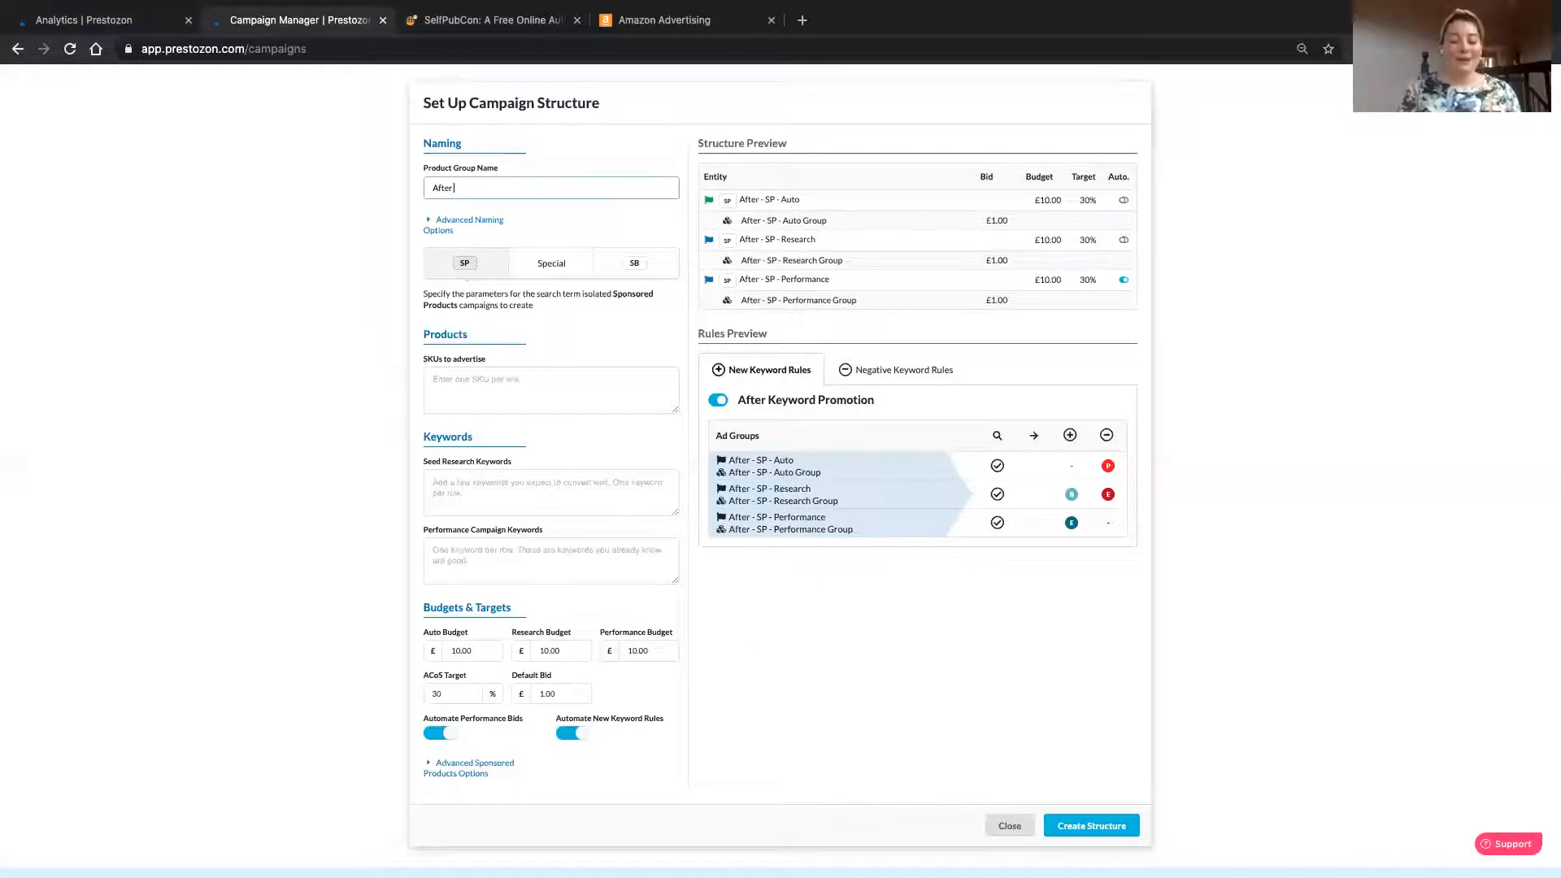
pyautogui.write(' the Rising')
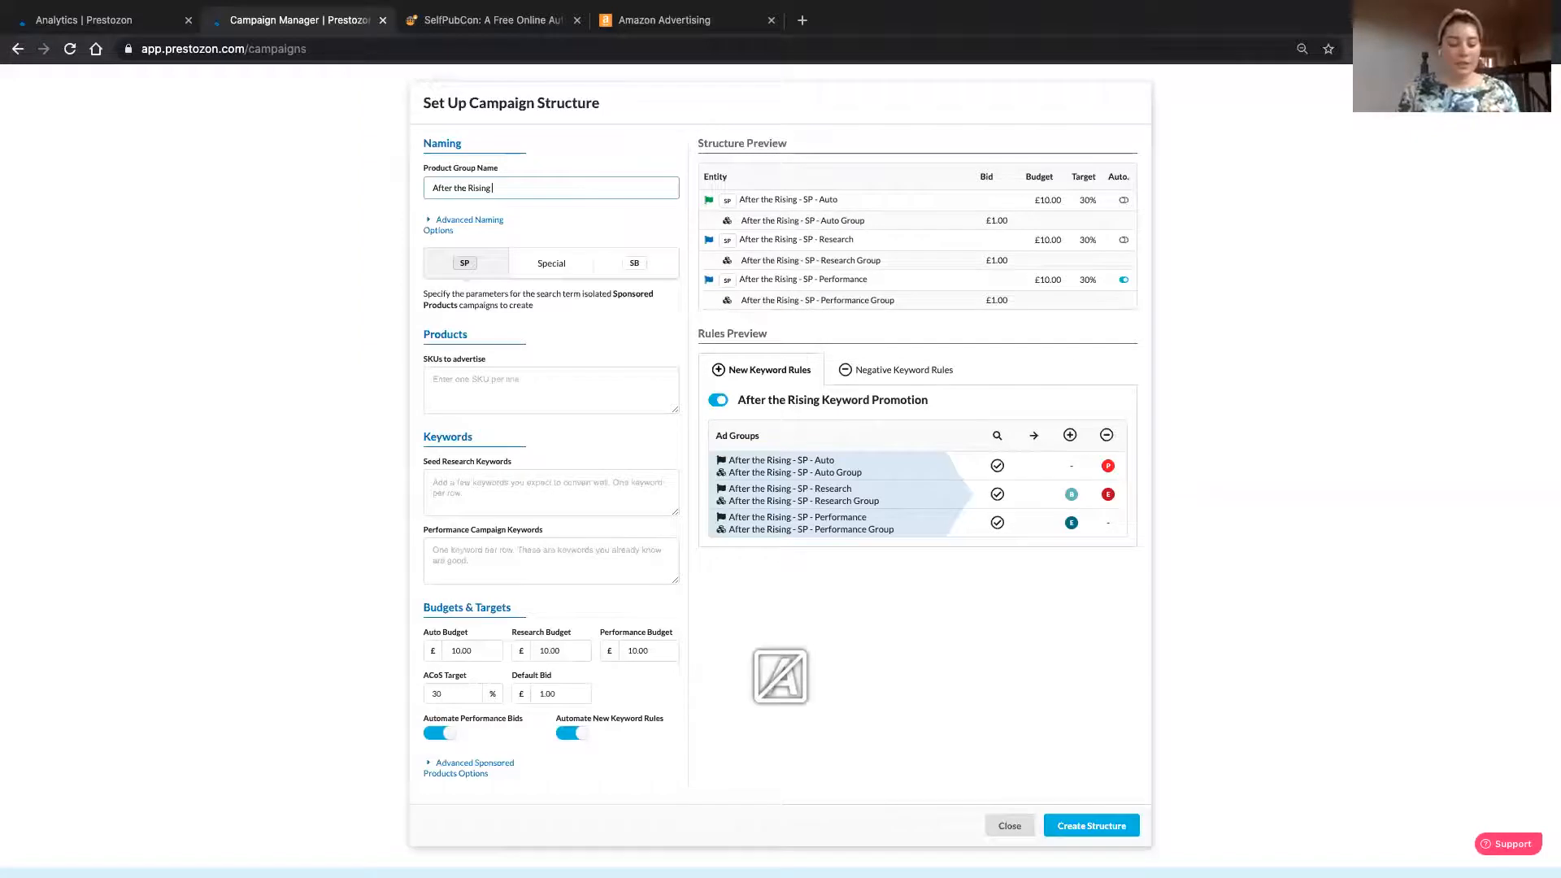
pyautogui.write(' Prestozon')
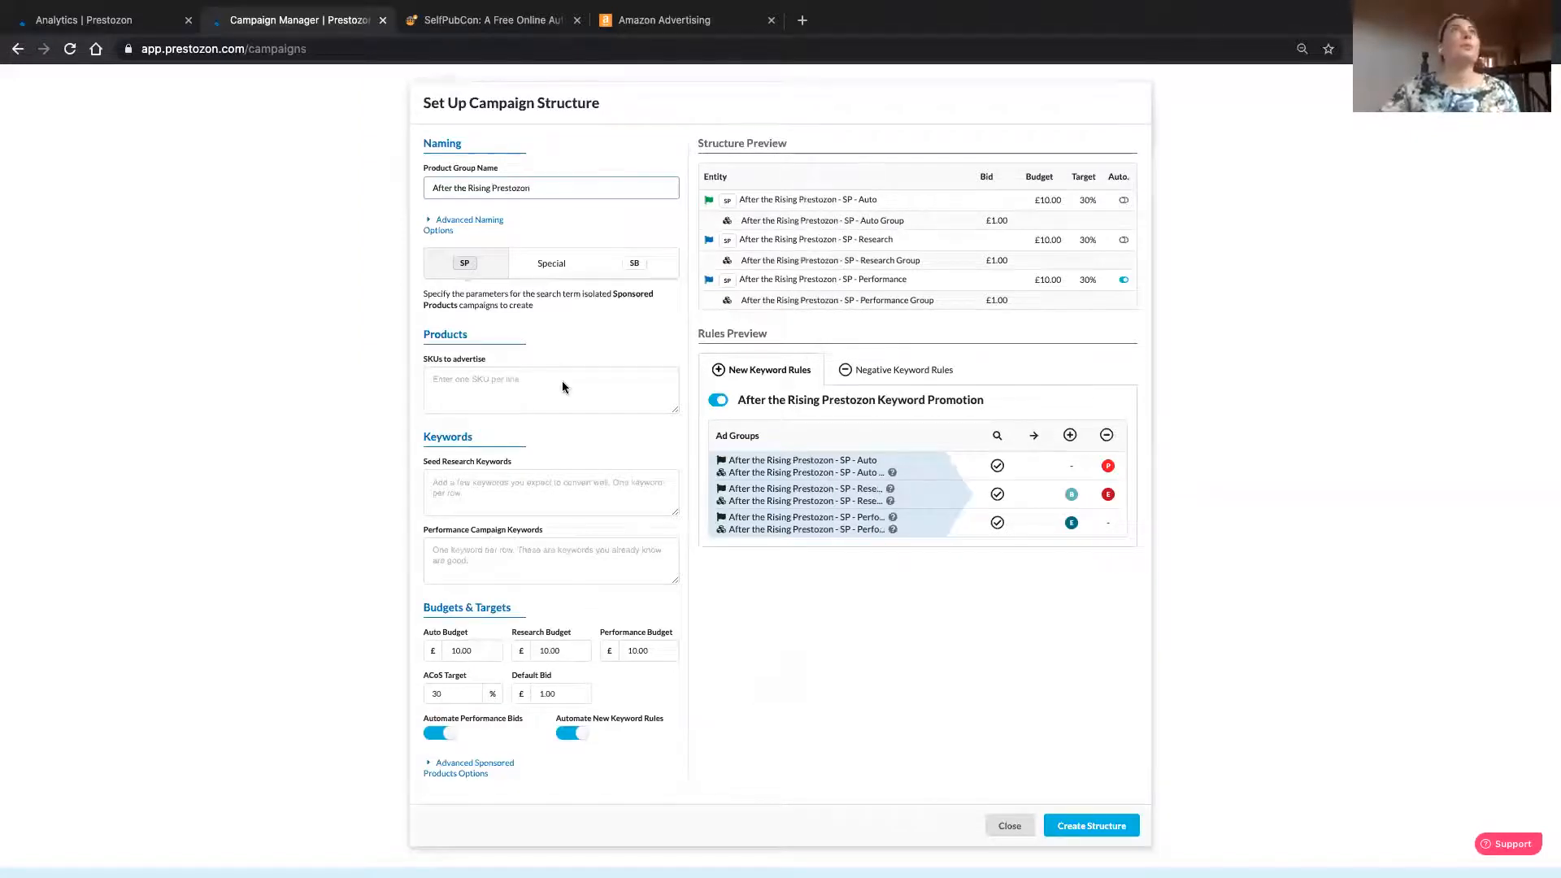
# Step: Enter B08JH9PBMP as the SKU to advertise
pyautogui.click(562, 382)
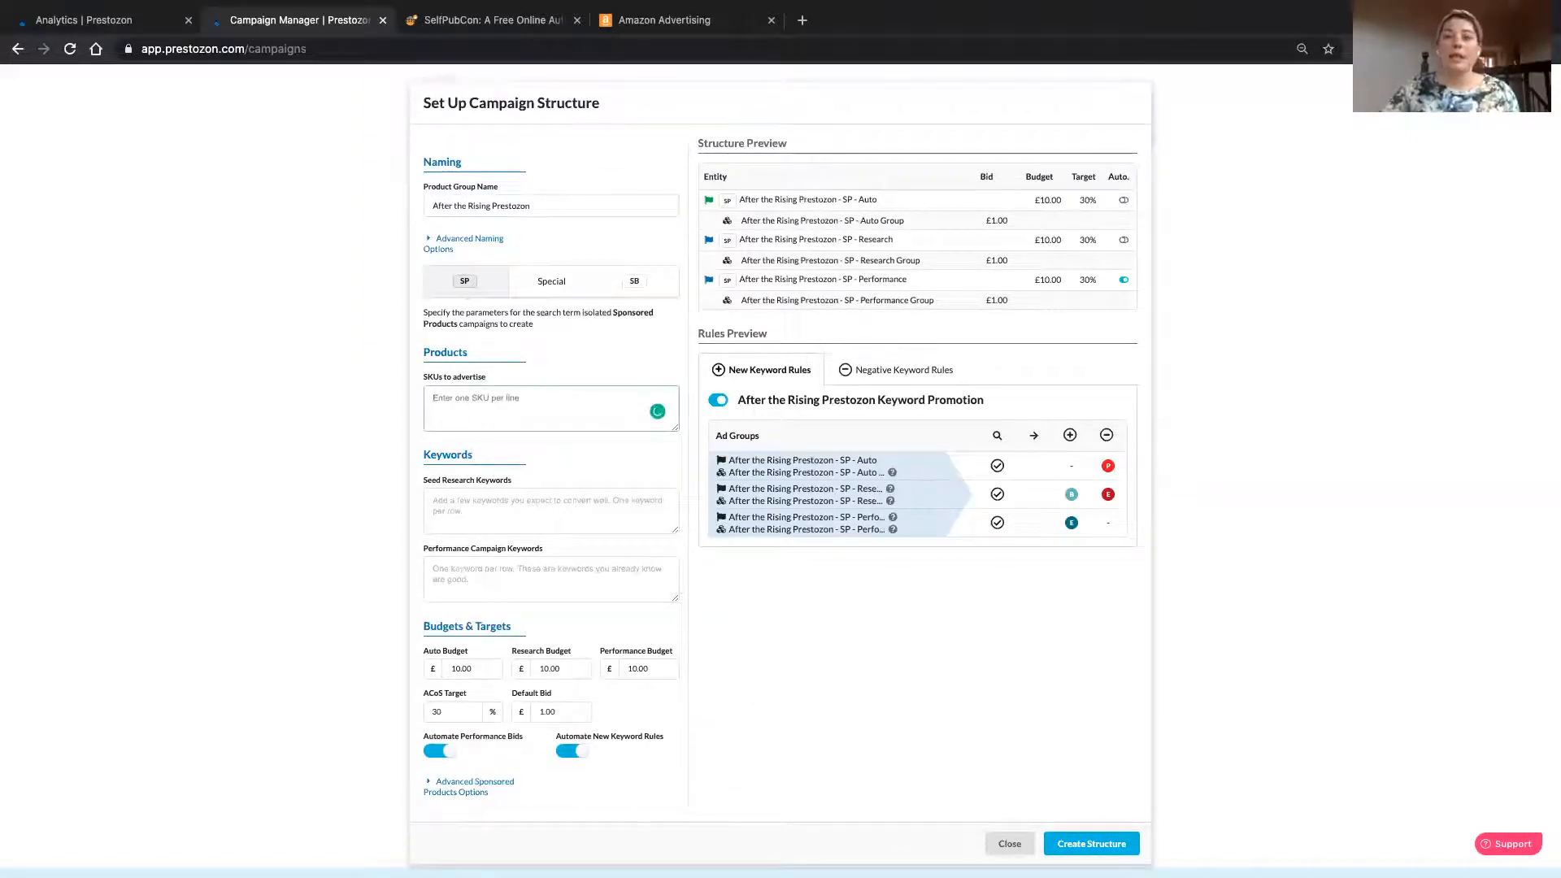
pyautogui.press('super+Tab')
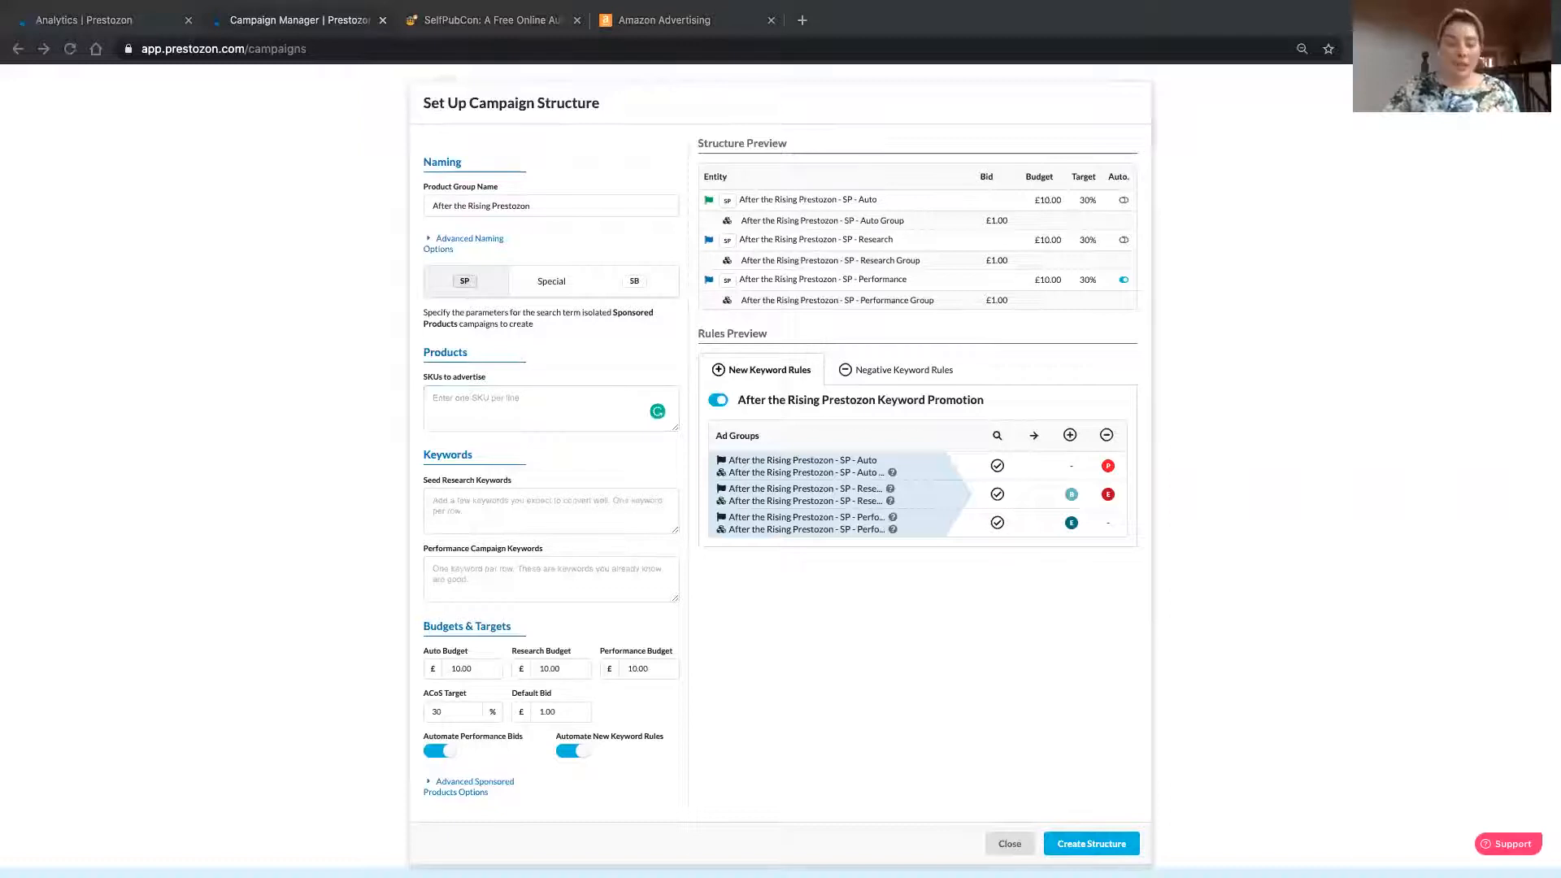
pyautogui.click(492, 403)
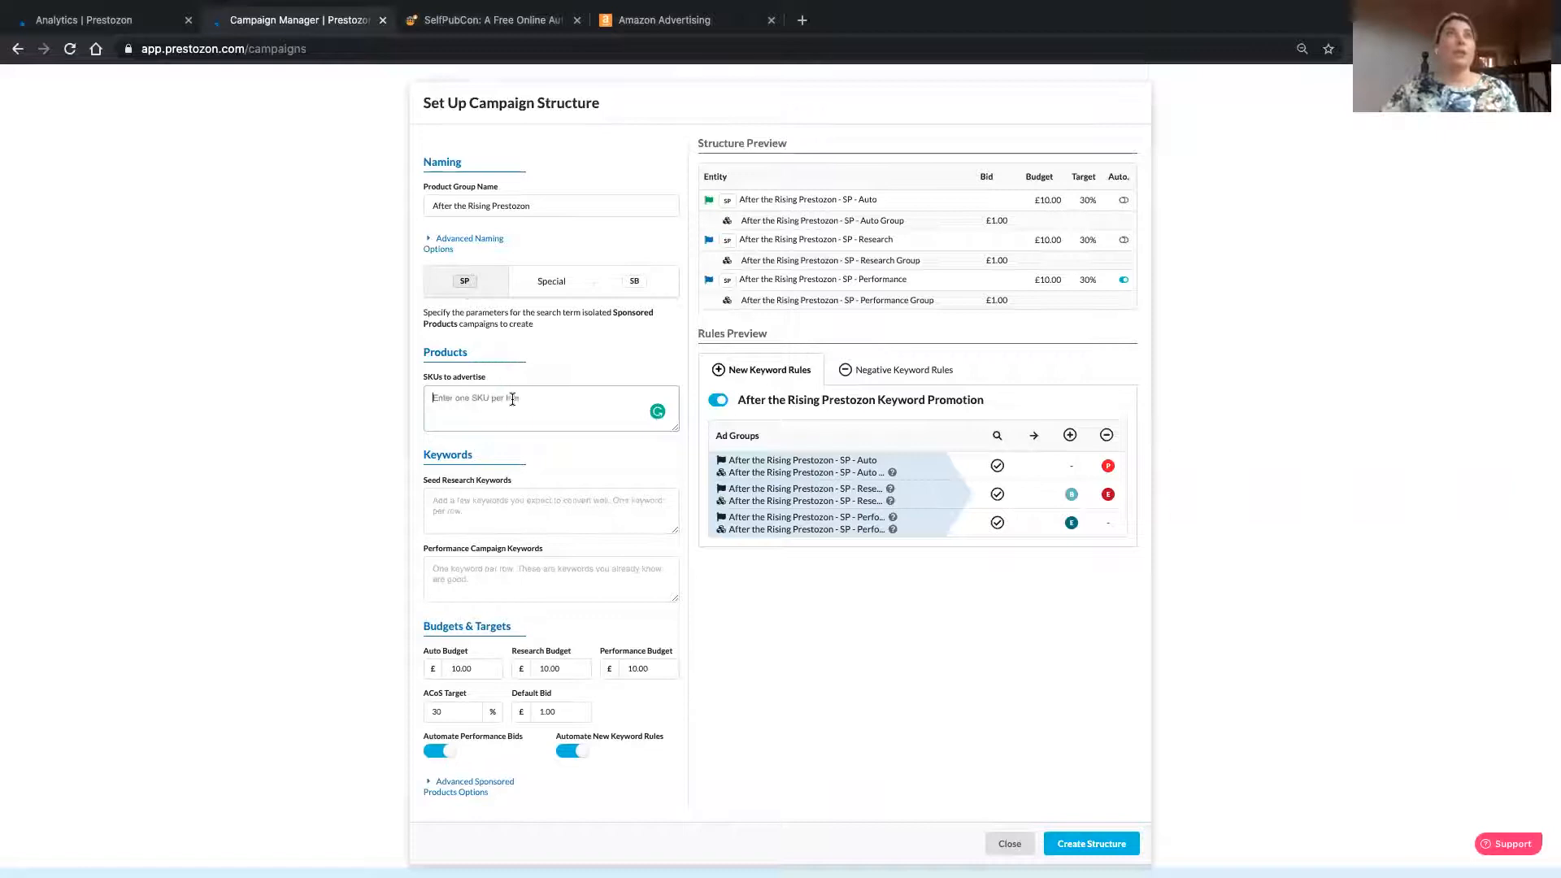
pyautogui.write('B08JH9PBMP')
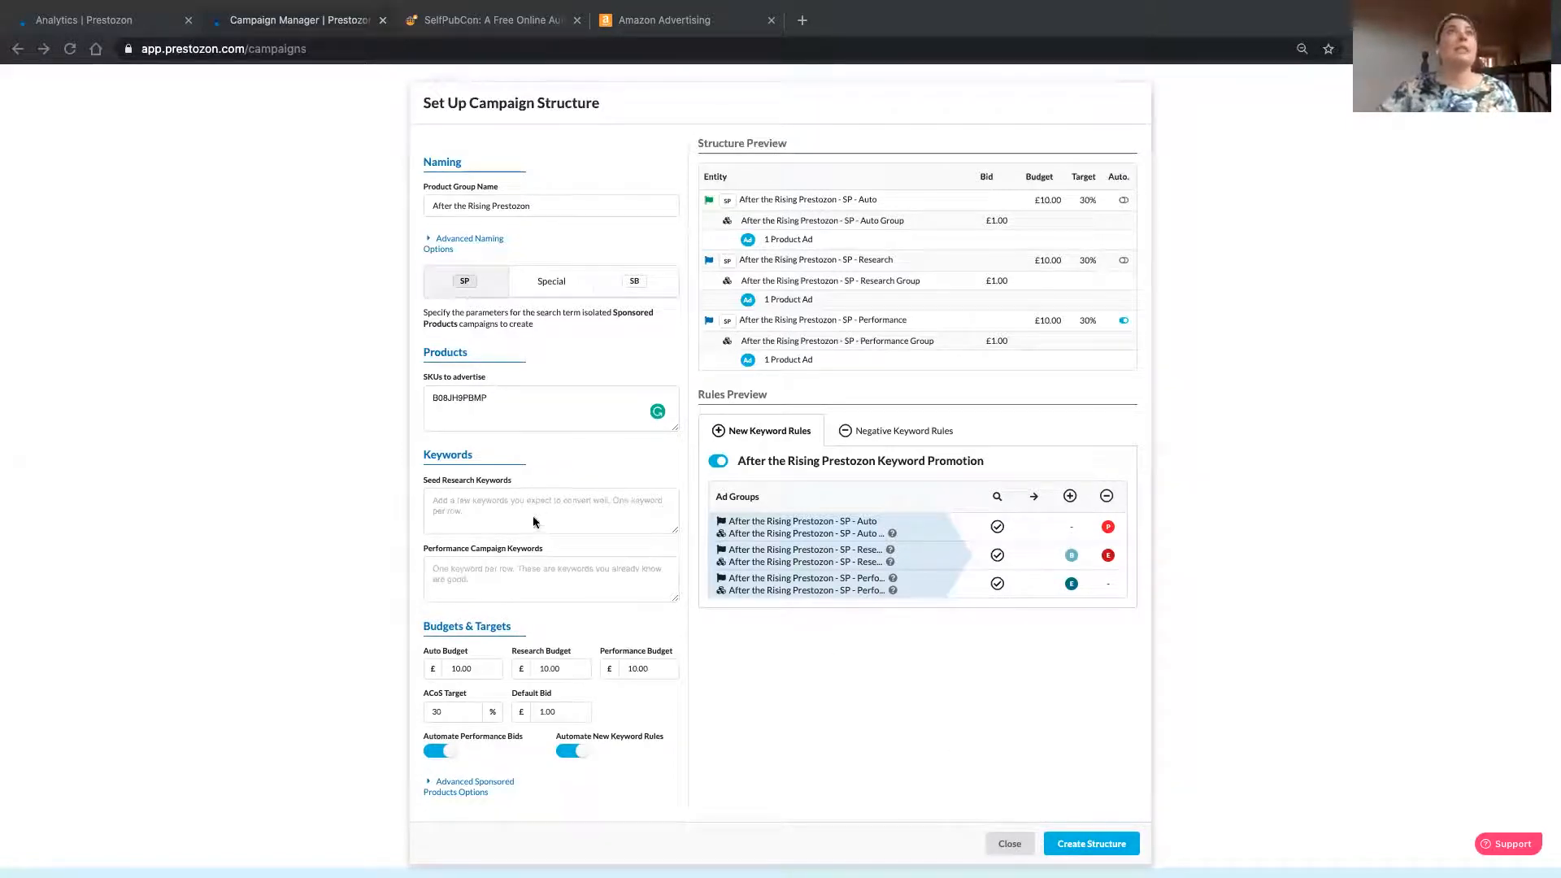
# Step: Paste the list of seed research keywords, from "The Irish Civil War" to "Women and War Military Fiction", one per row
pyautogui.click(498, 502)
pyautogui.click(498, 502)
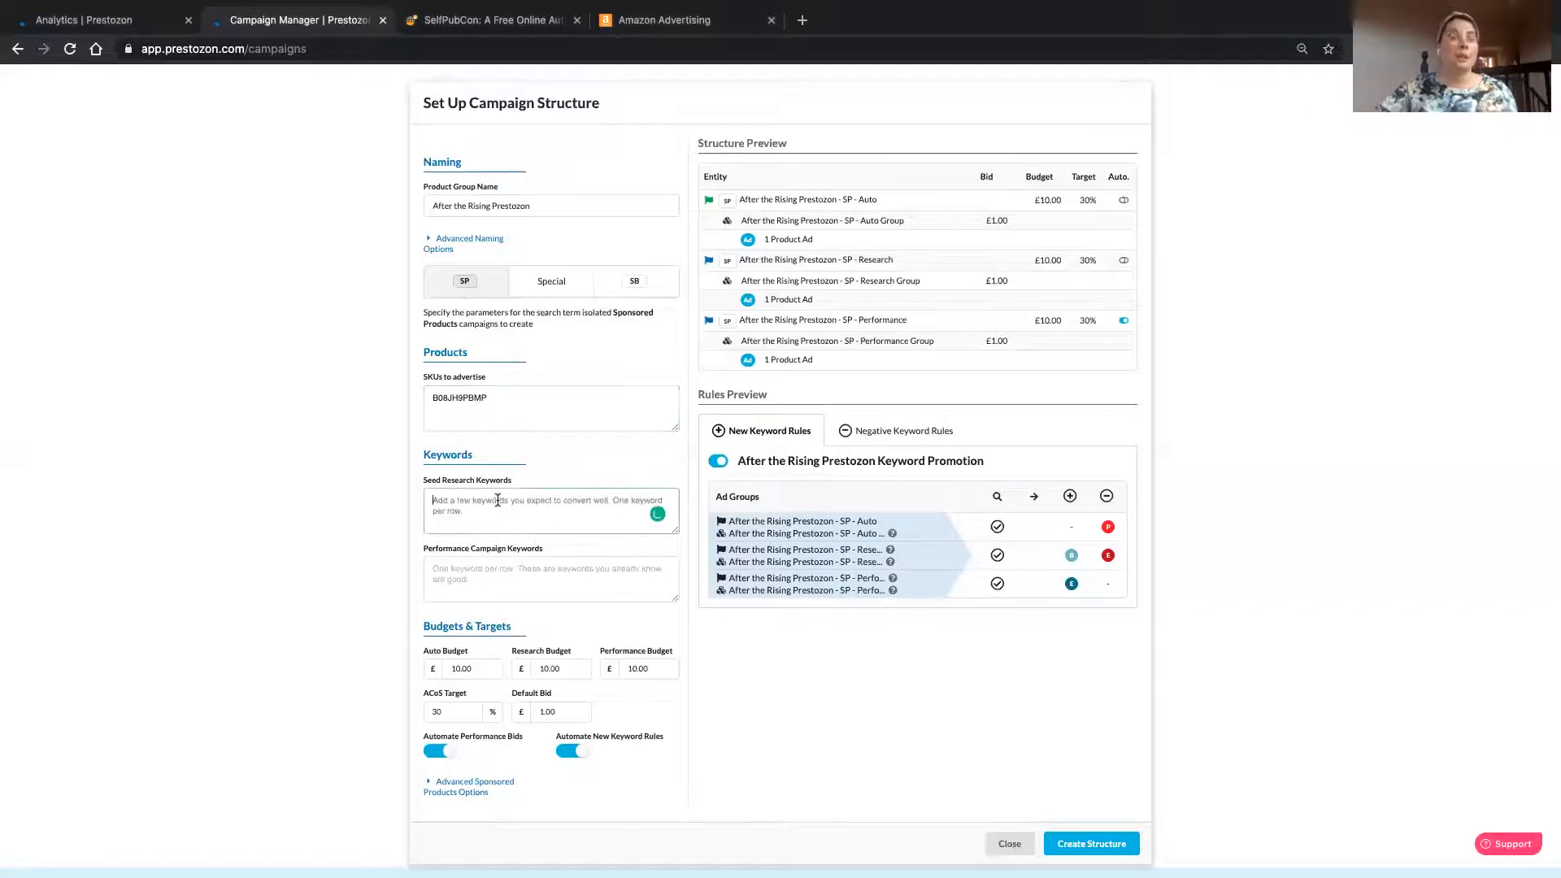
pyautogui.hotkey('ctrl', 'v')
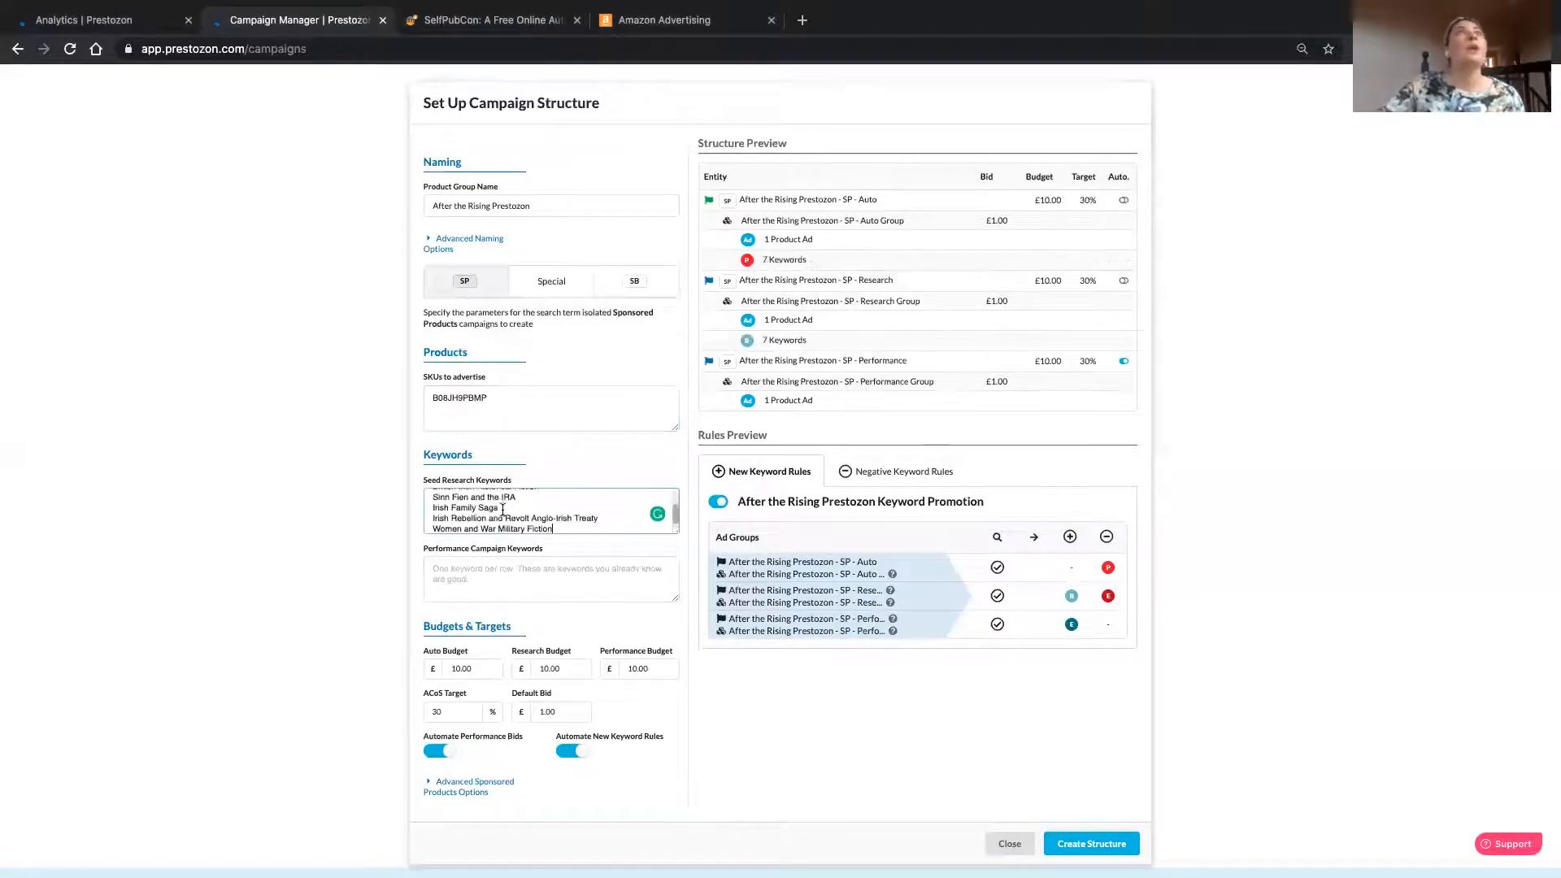
pyautogui.scroll(3, 568, 504)
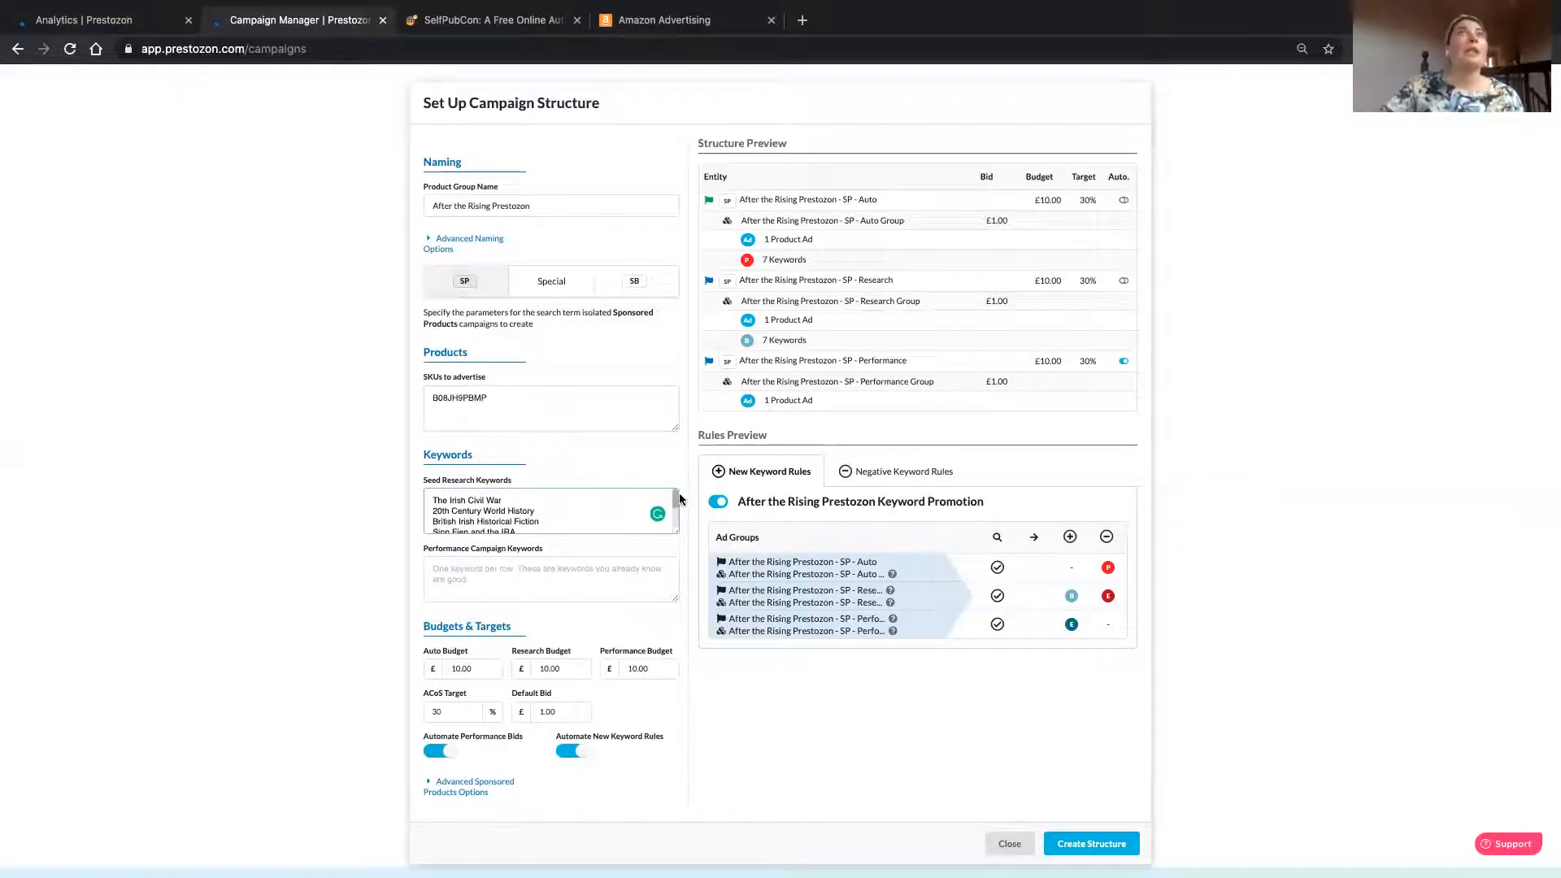
pyautogui.moveTo(432, 500); pyautogui.dragTo(503, 500)
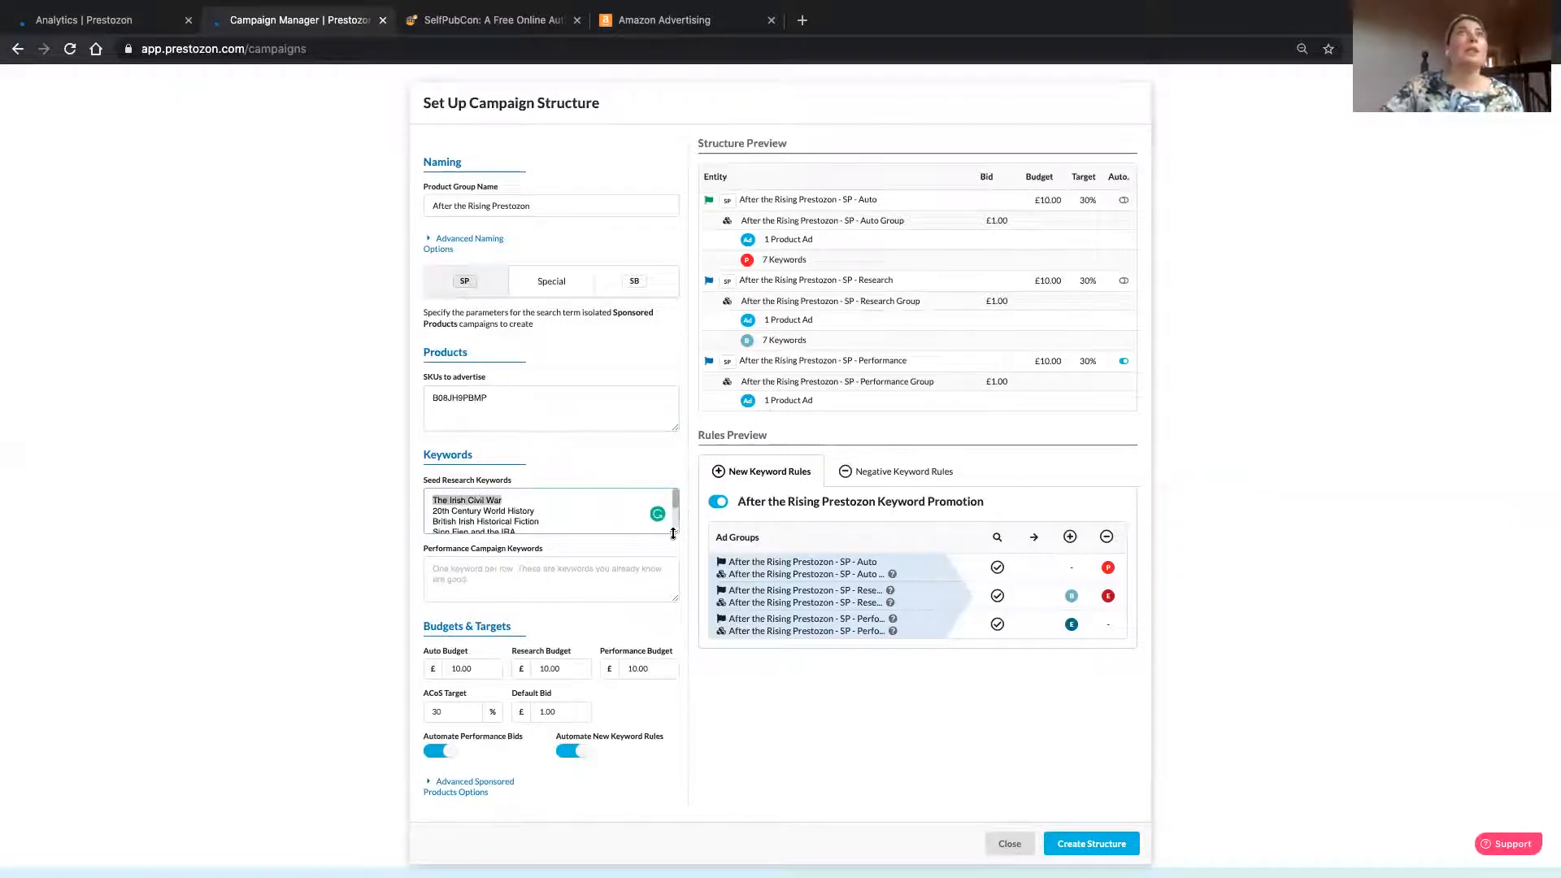
pyautogui.click(462, 593)
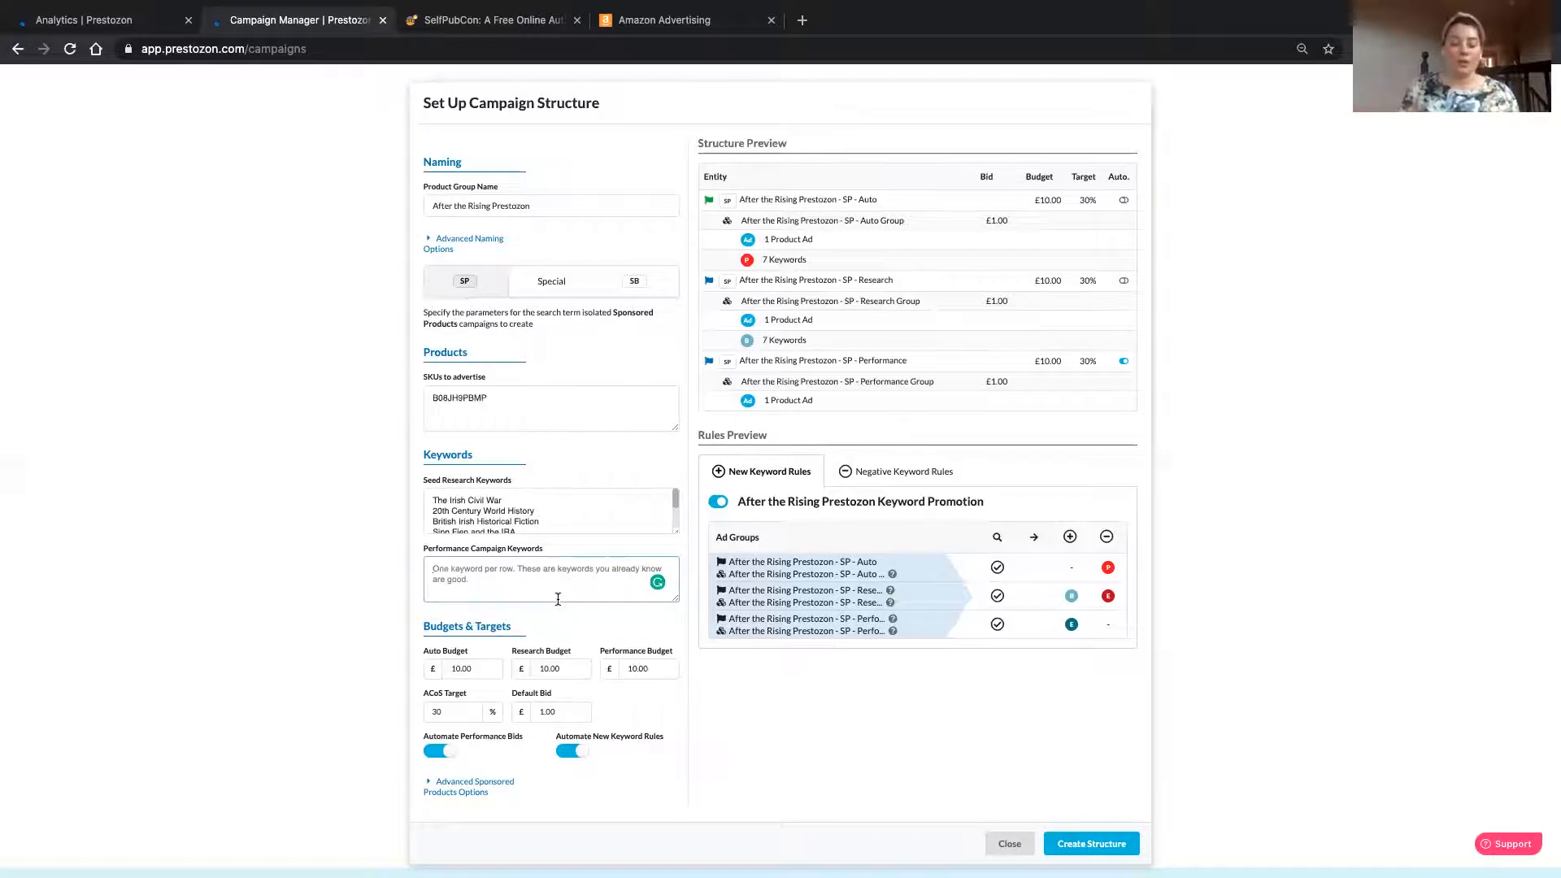
pyautogui.write('Good')
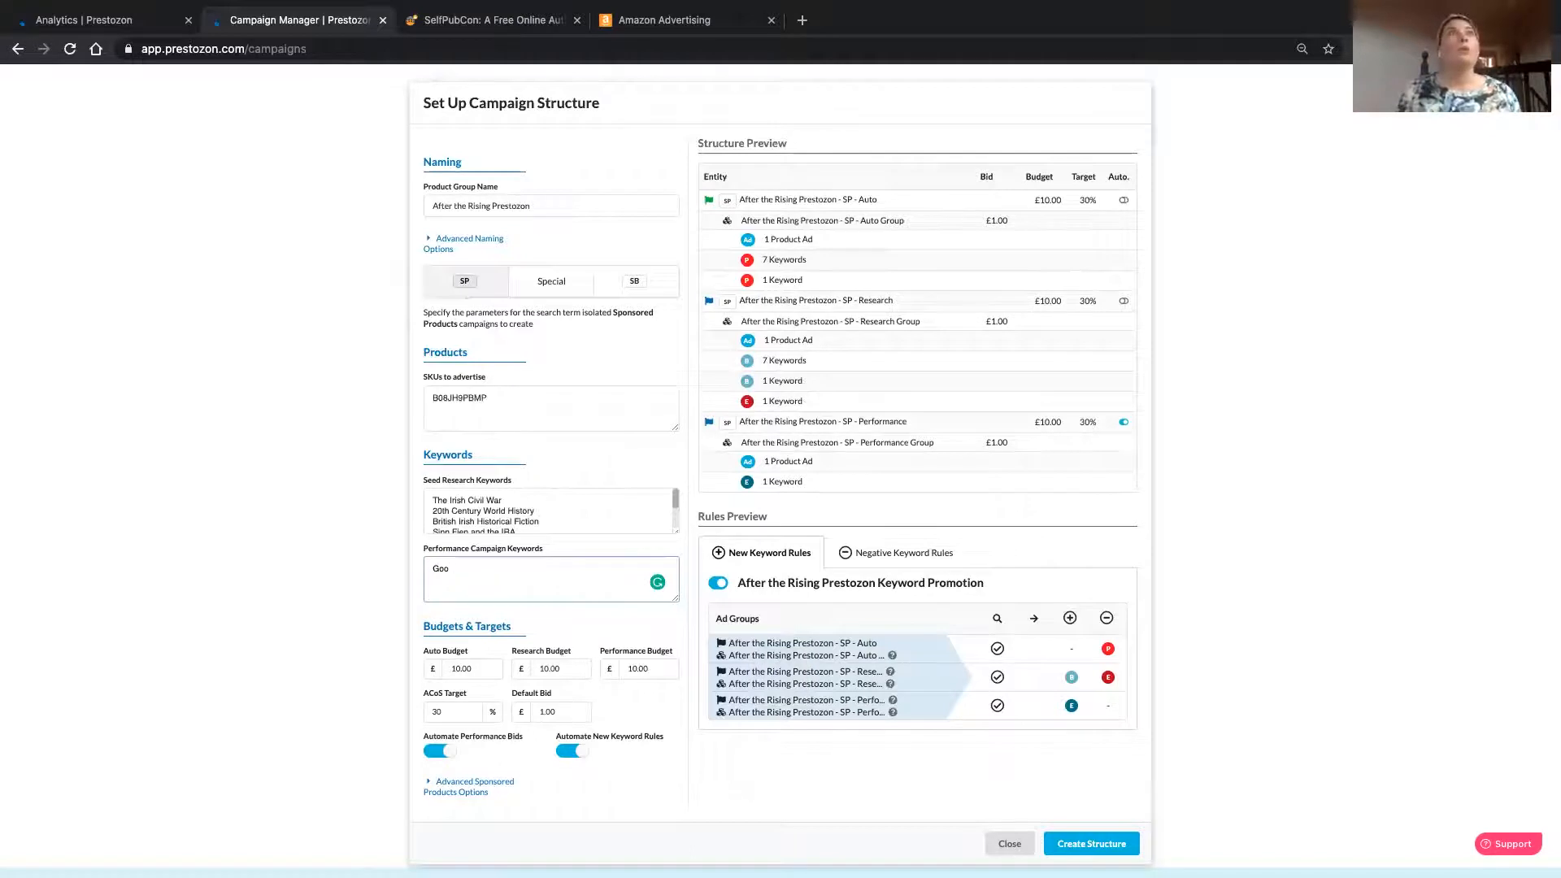
pyautogui.press('BackSpace')
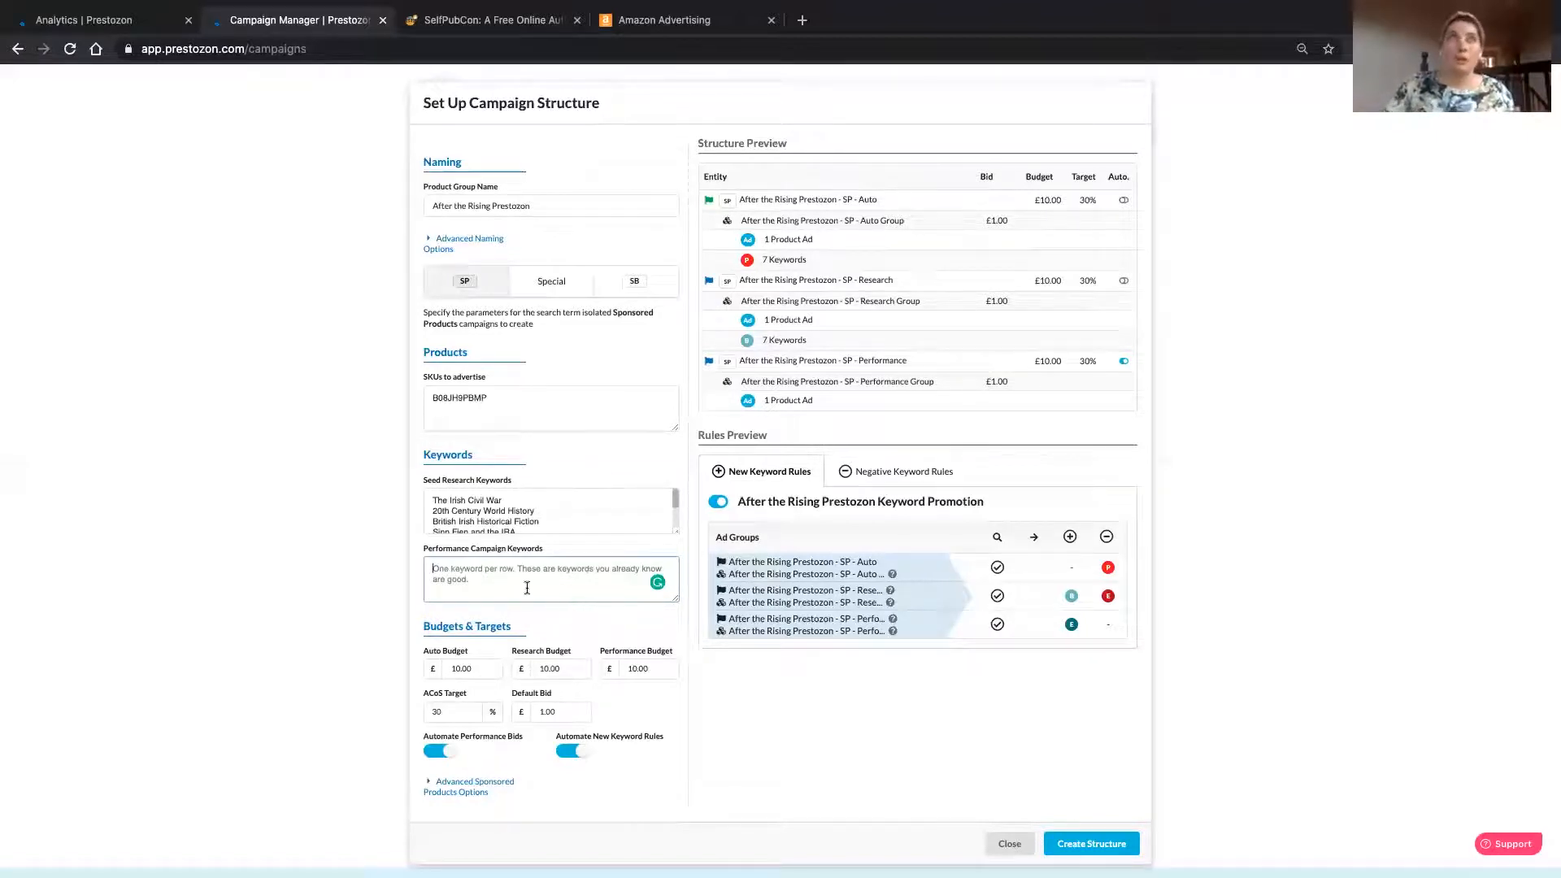
# Step: Set the Auto campaign's budget to £30.00
pyautogui.click(472, 674)
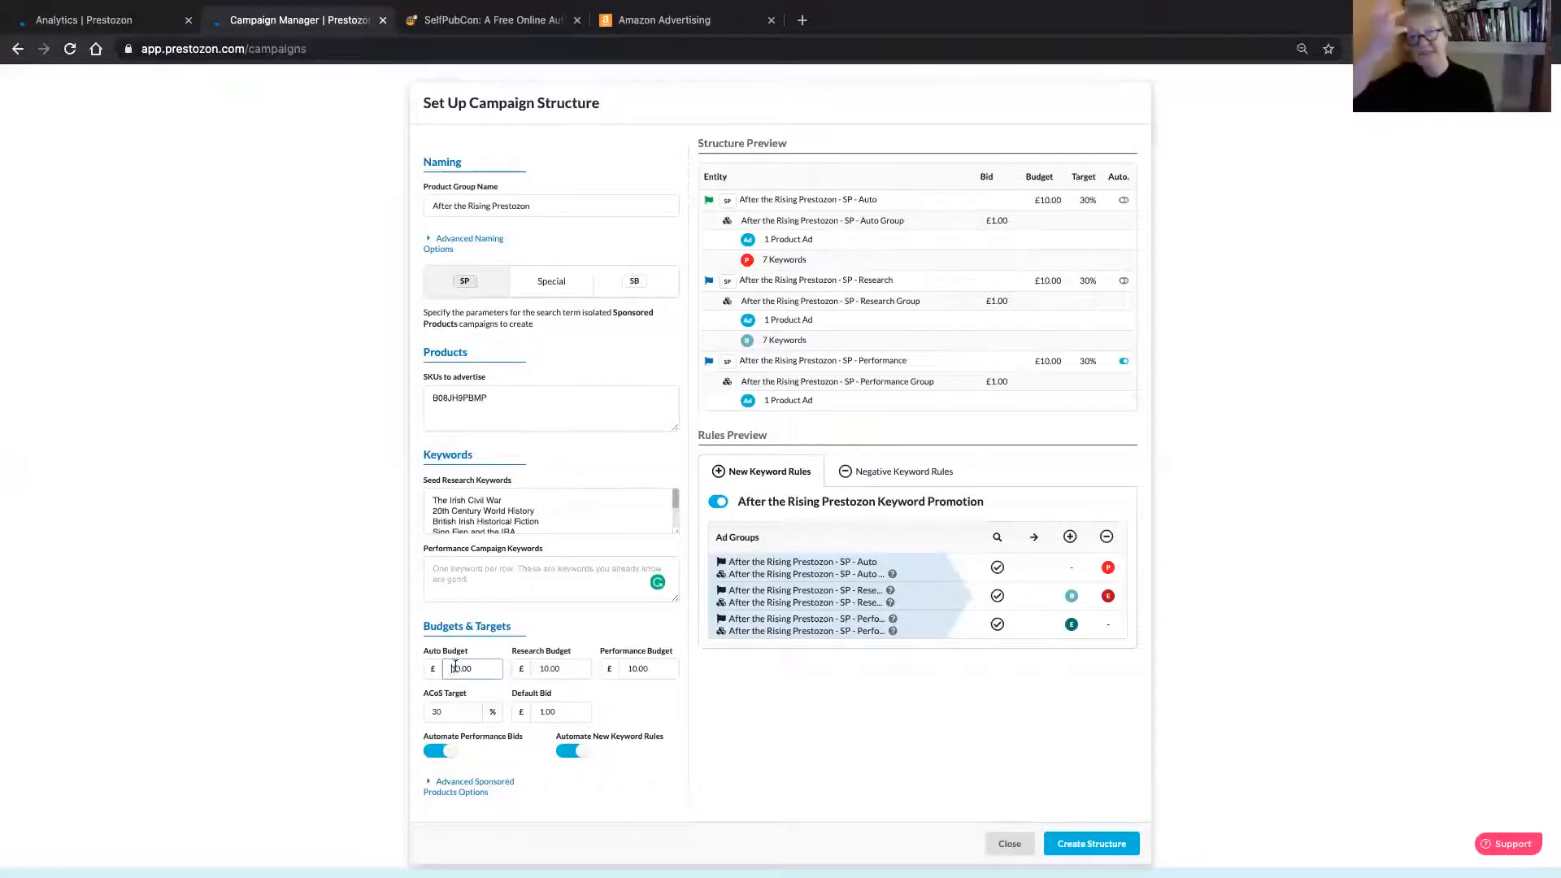
pyautogui.press('BackSpace')
pyautogui.write('3')
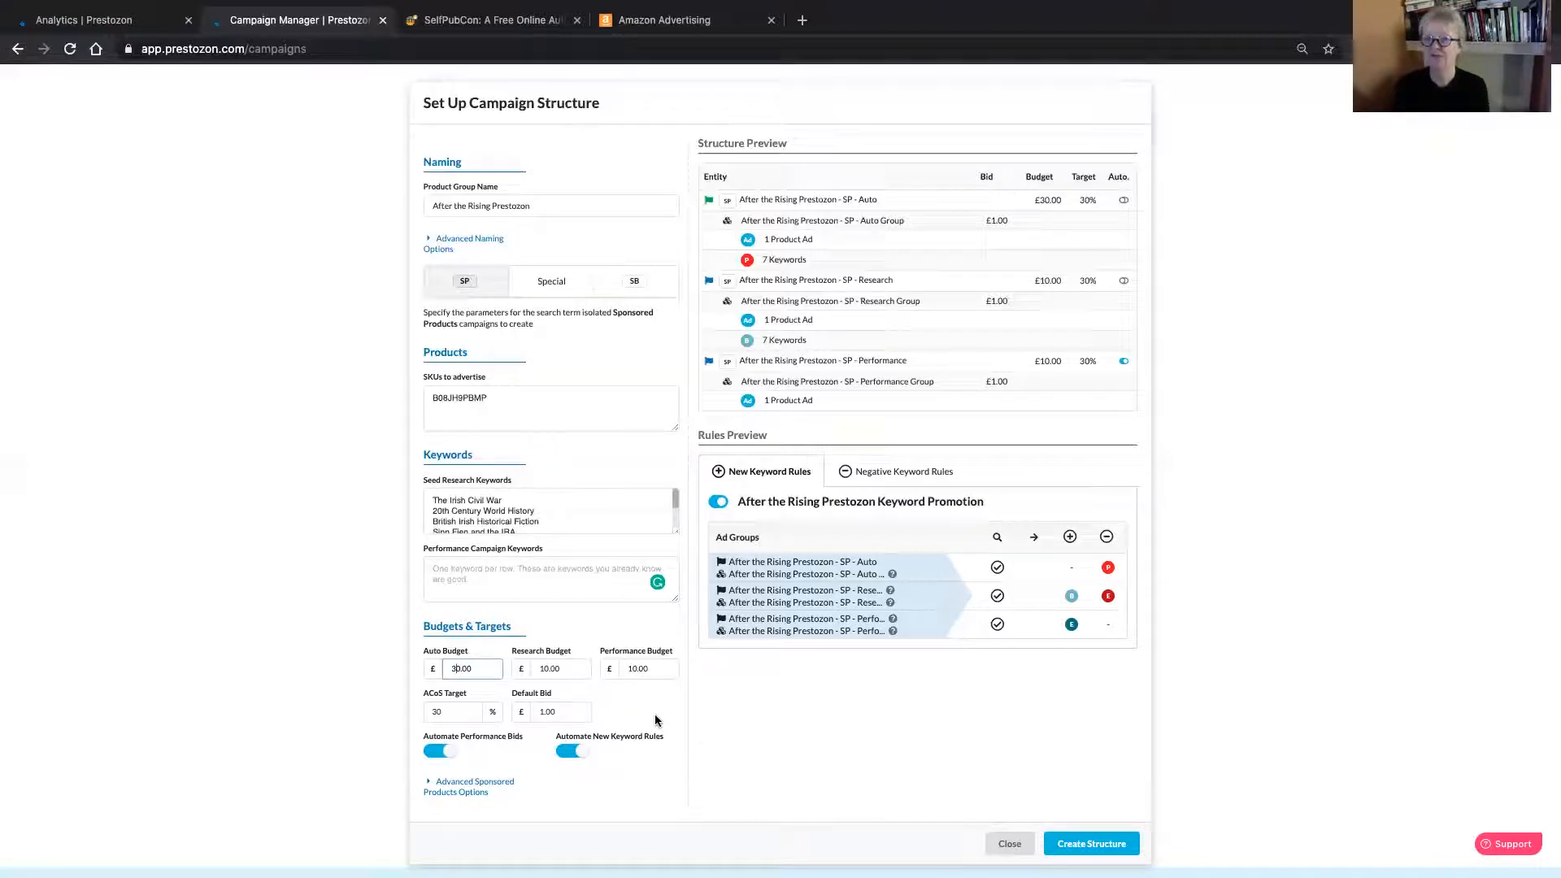
pyautogui.click(673, 718)
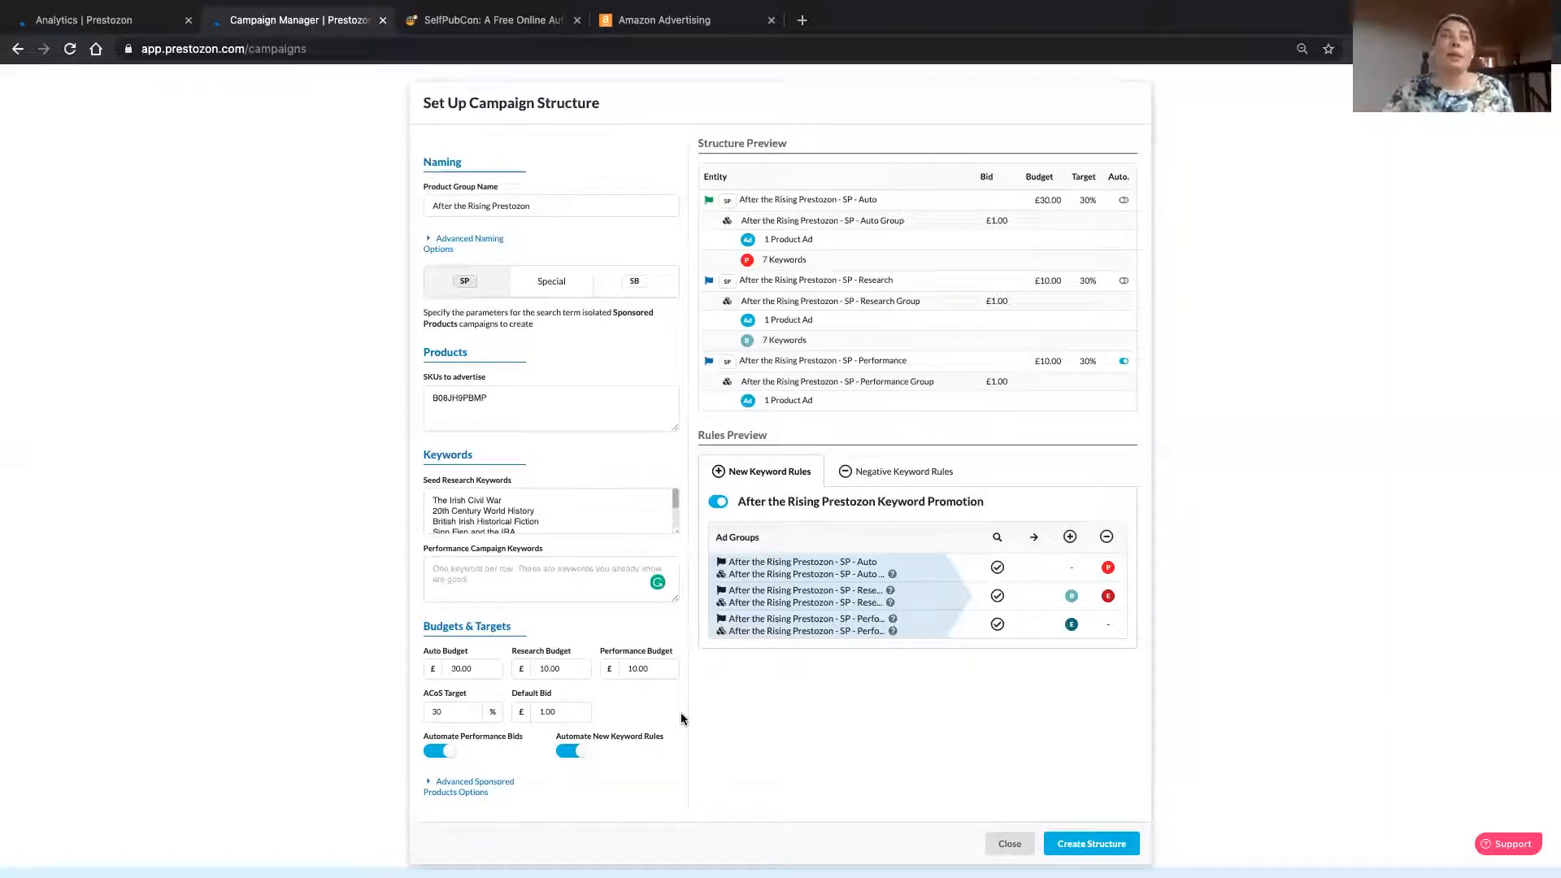
pyautogui.click(483, 665)
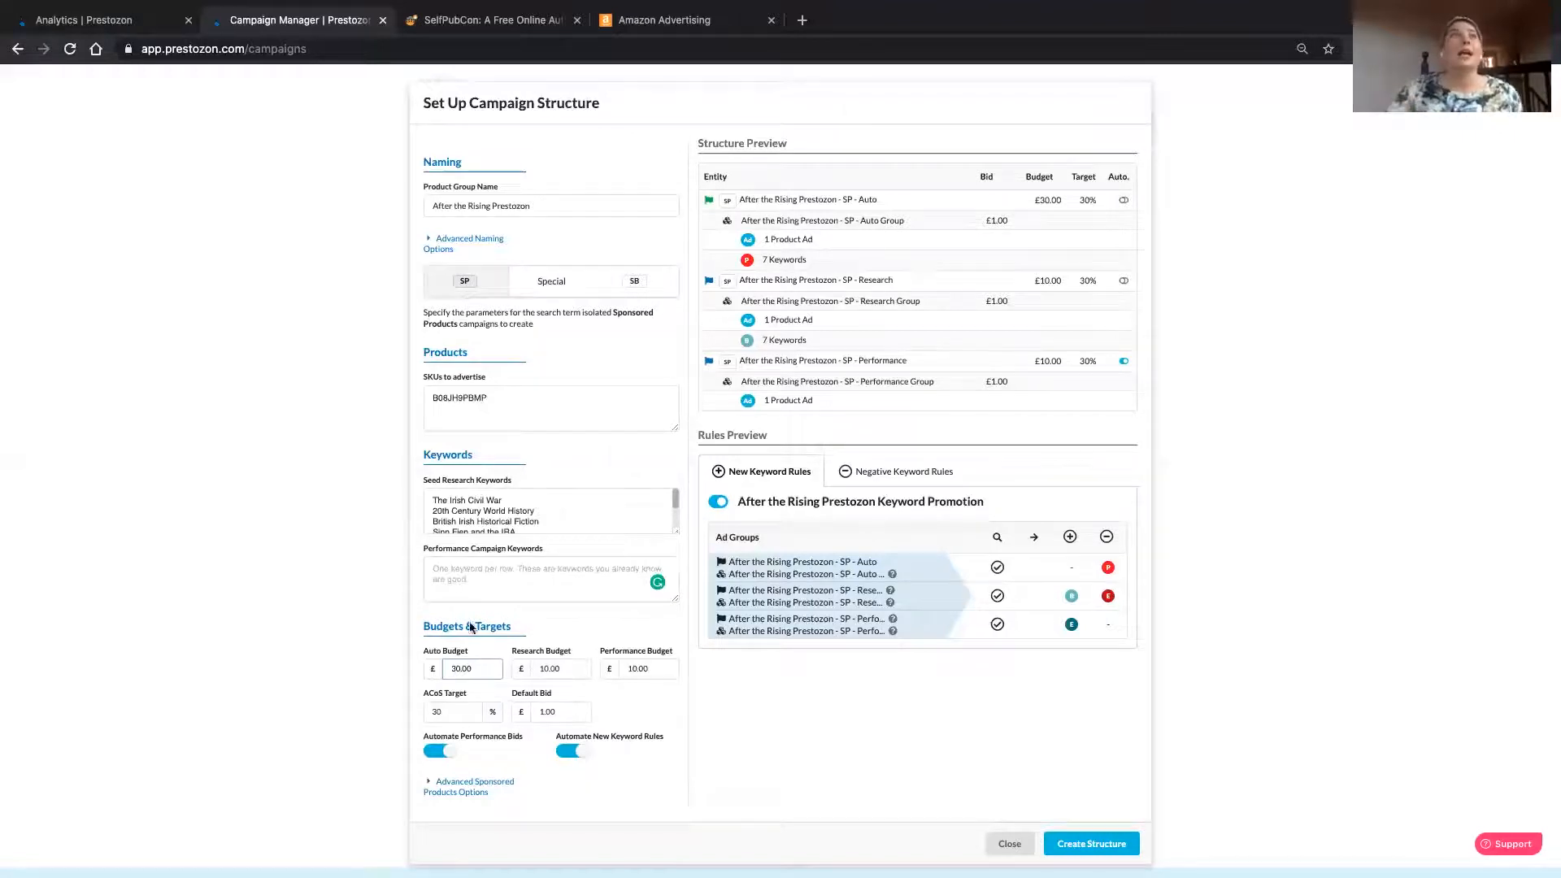
# Step: Set the ACoS target for the campaign structure to 150%
pyautogui.click(459, 711)
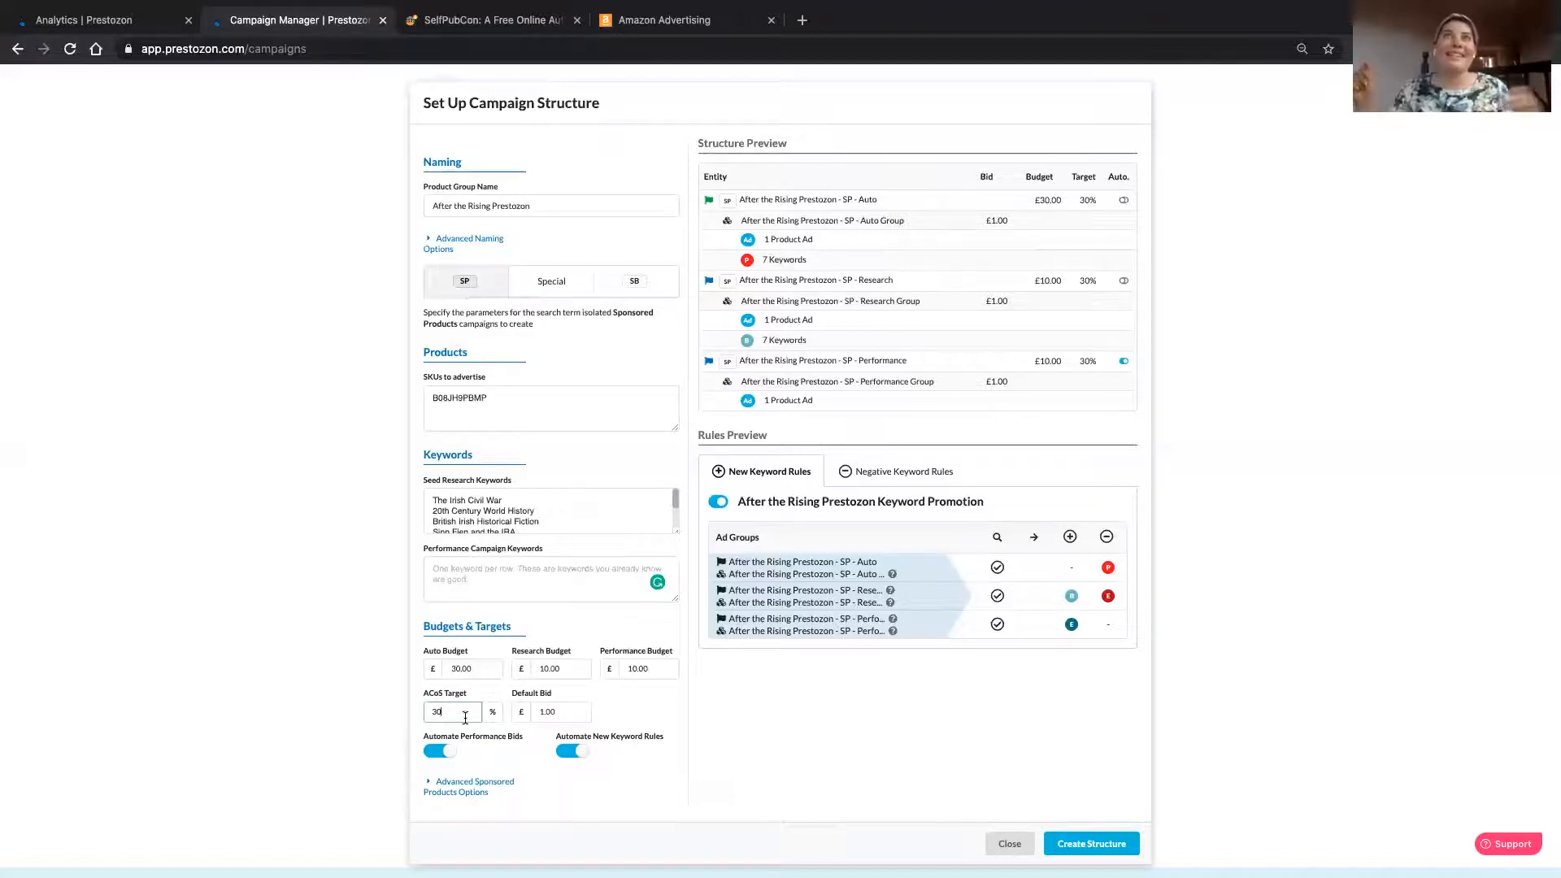
pyautogui.click(571, 711)
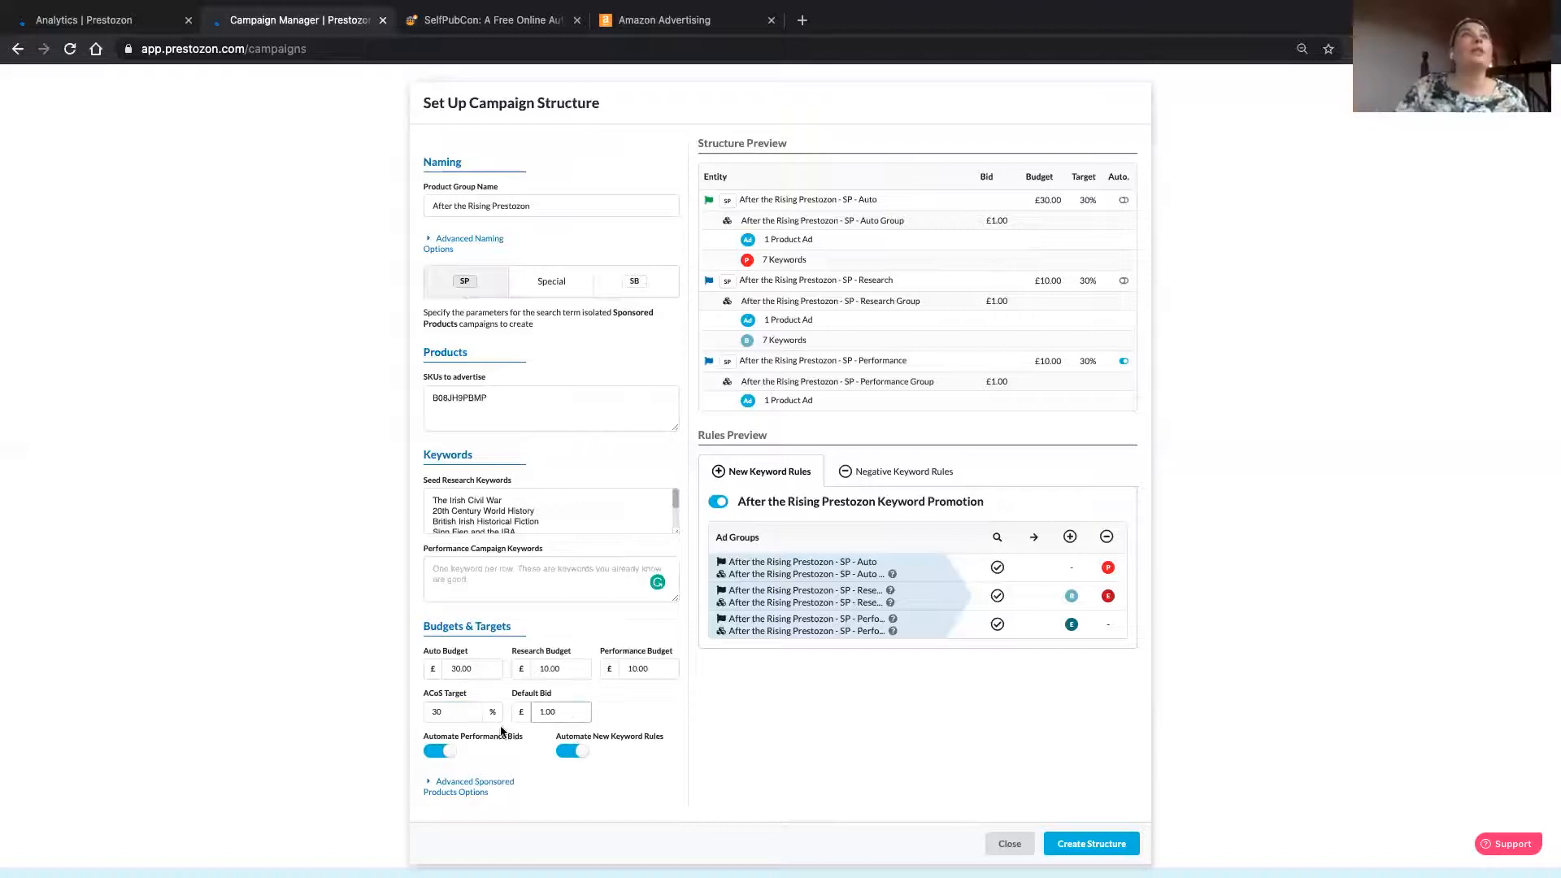
pyautogui.click(459, 712)
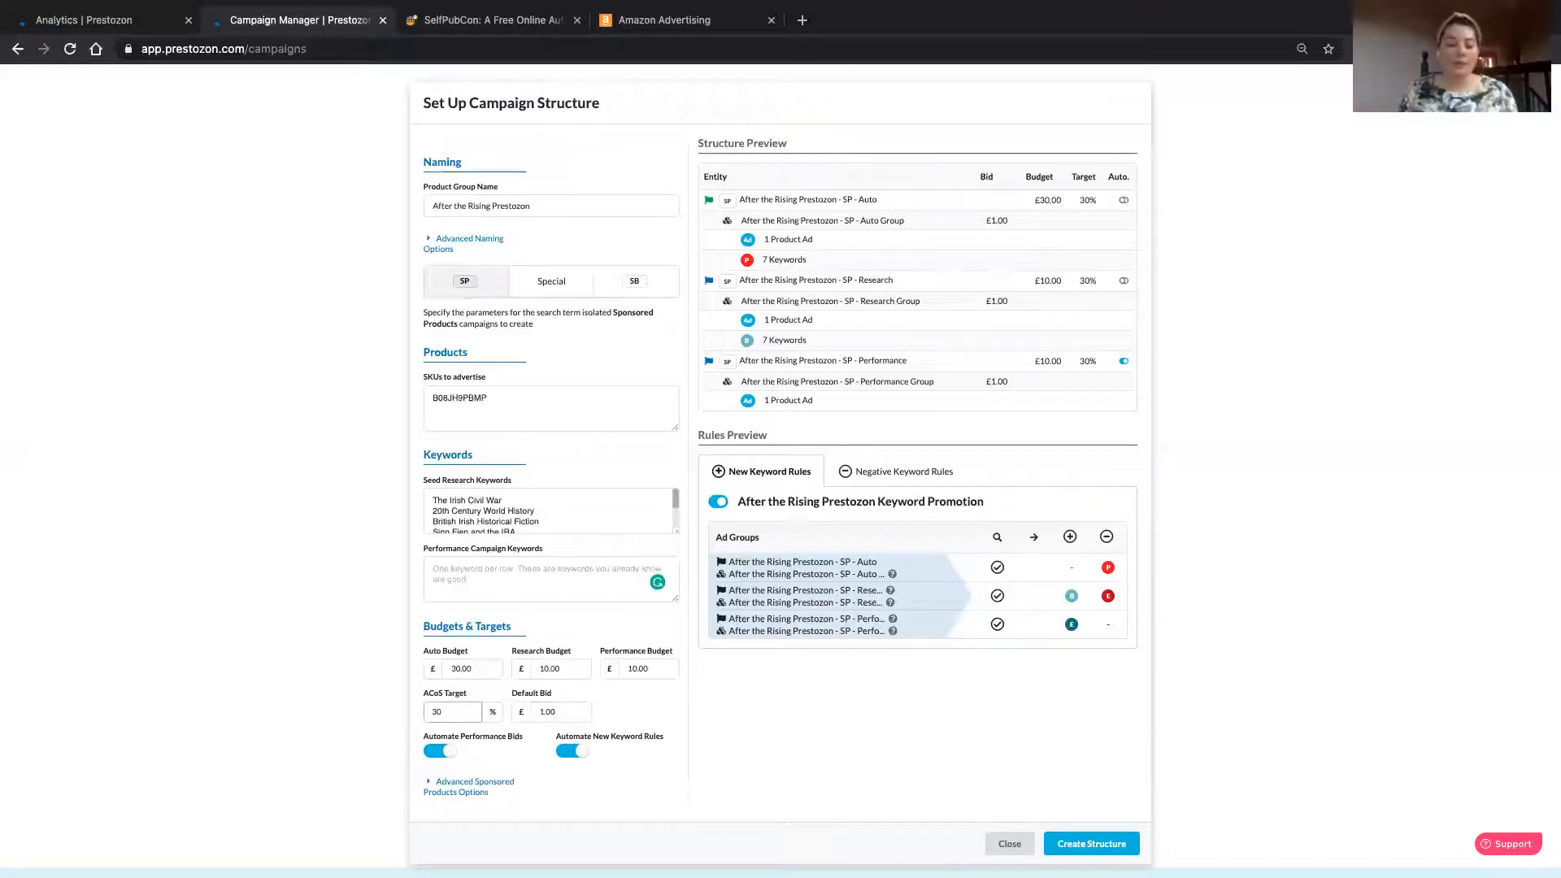
pyautogui.press('BackSpace')
pyautogui.press('BackSpace')
pyautogui.write('150')
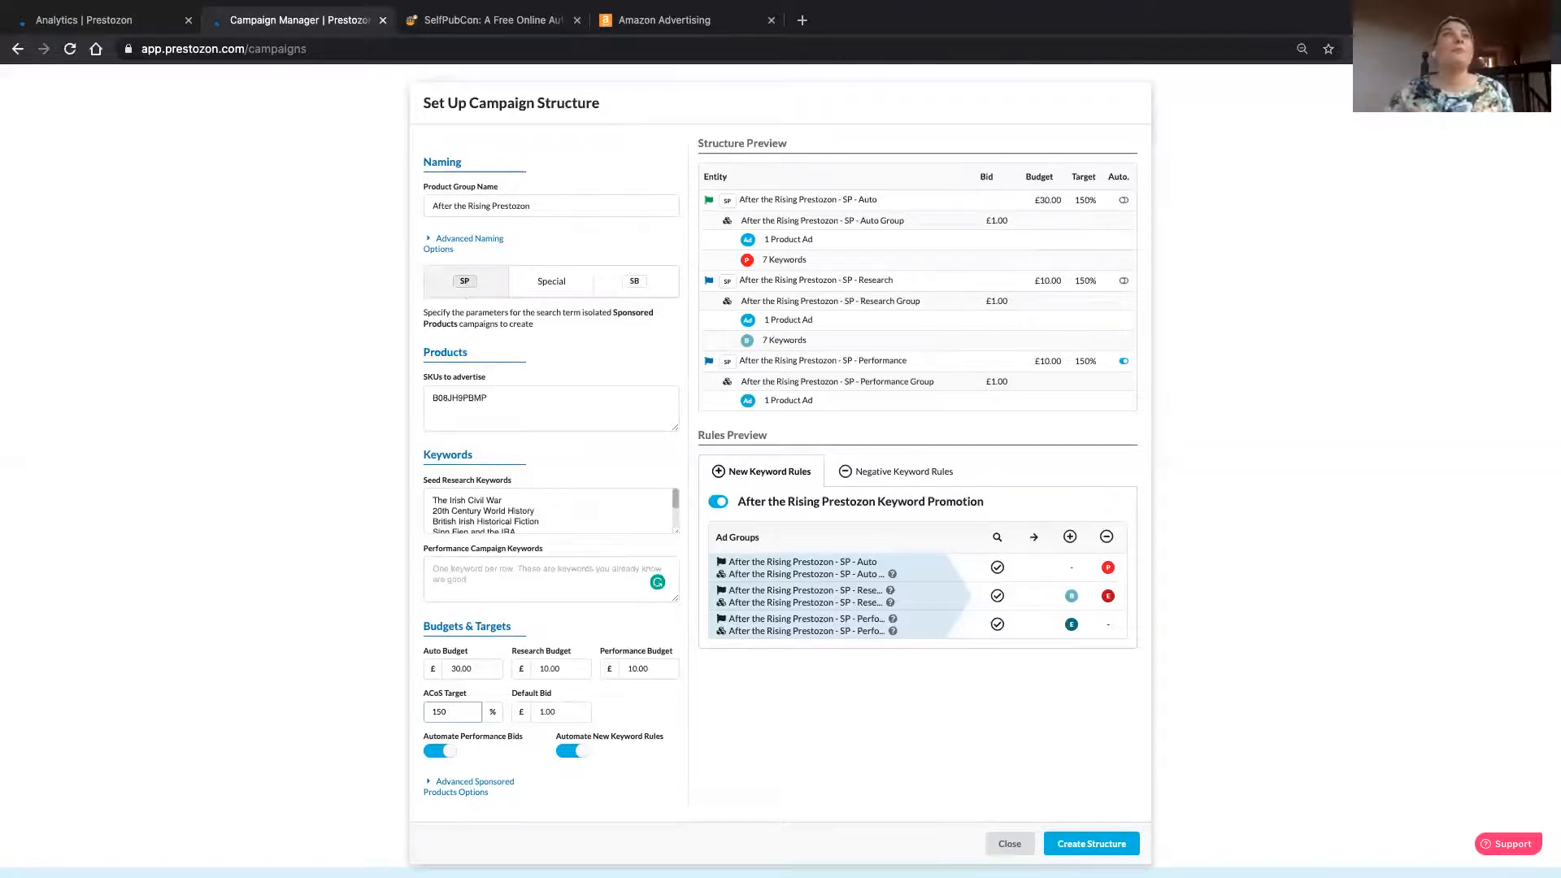
# Step: Set the default bid for the campaign structure to £0.65
pyautogui.click(567, 709)
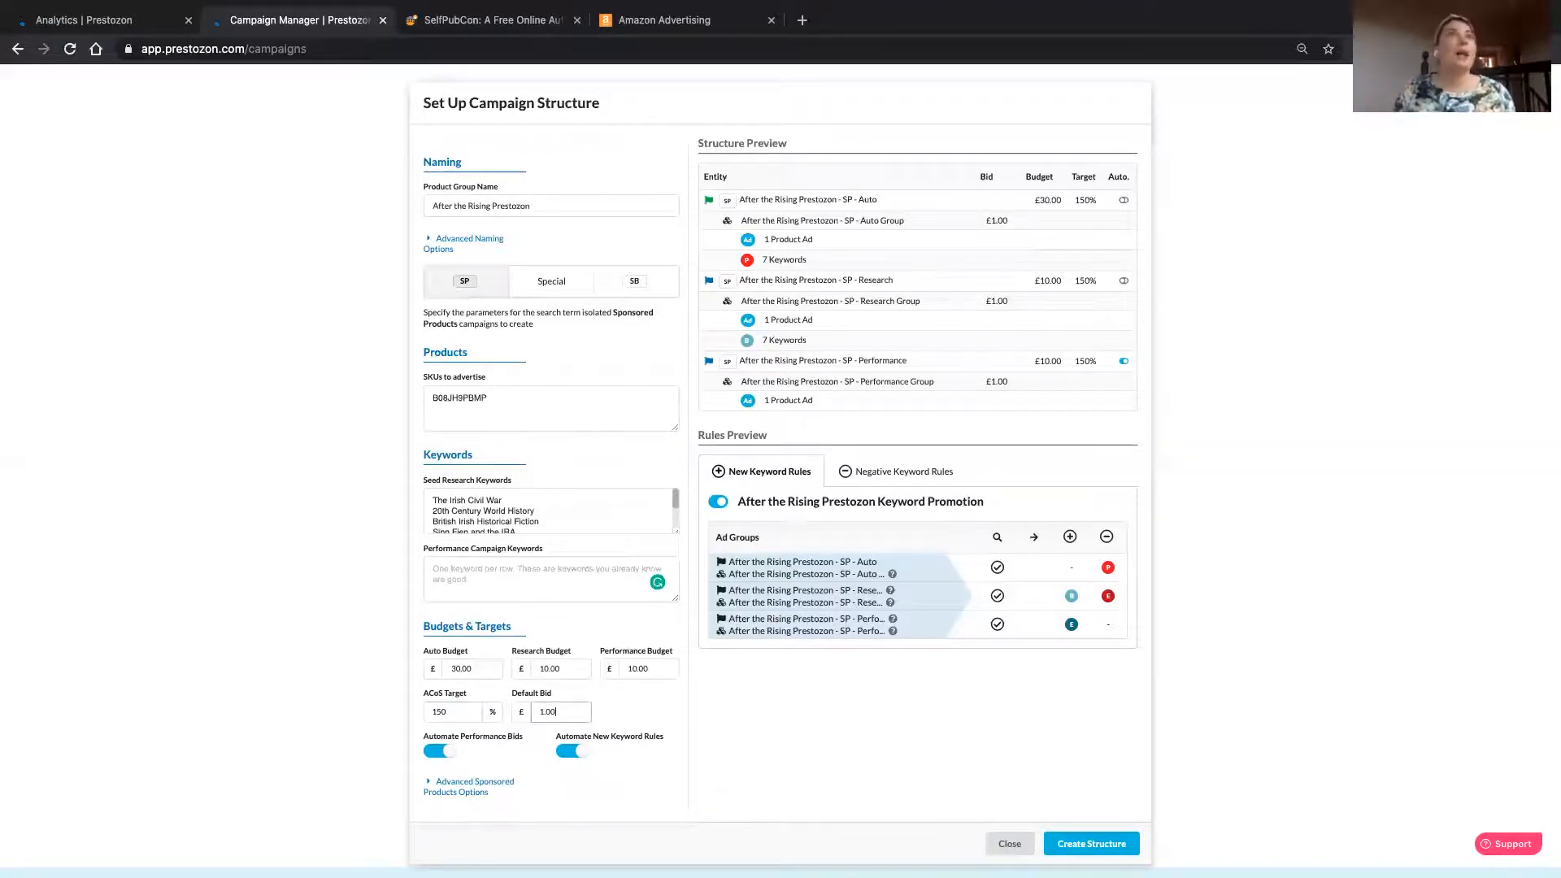
pyautogui.press('BackSpace')
pyautogui.press('BackSpace')
pyautogui.press('BackSpace')
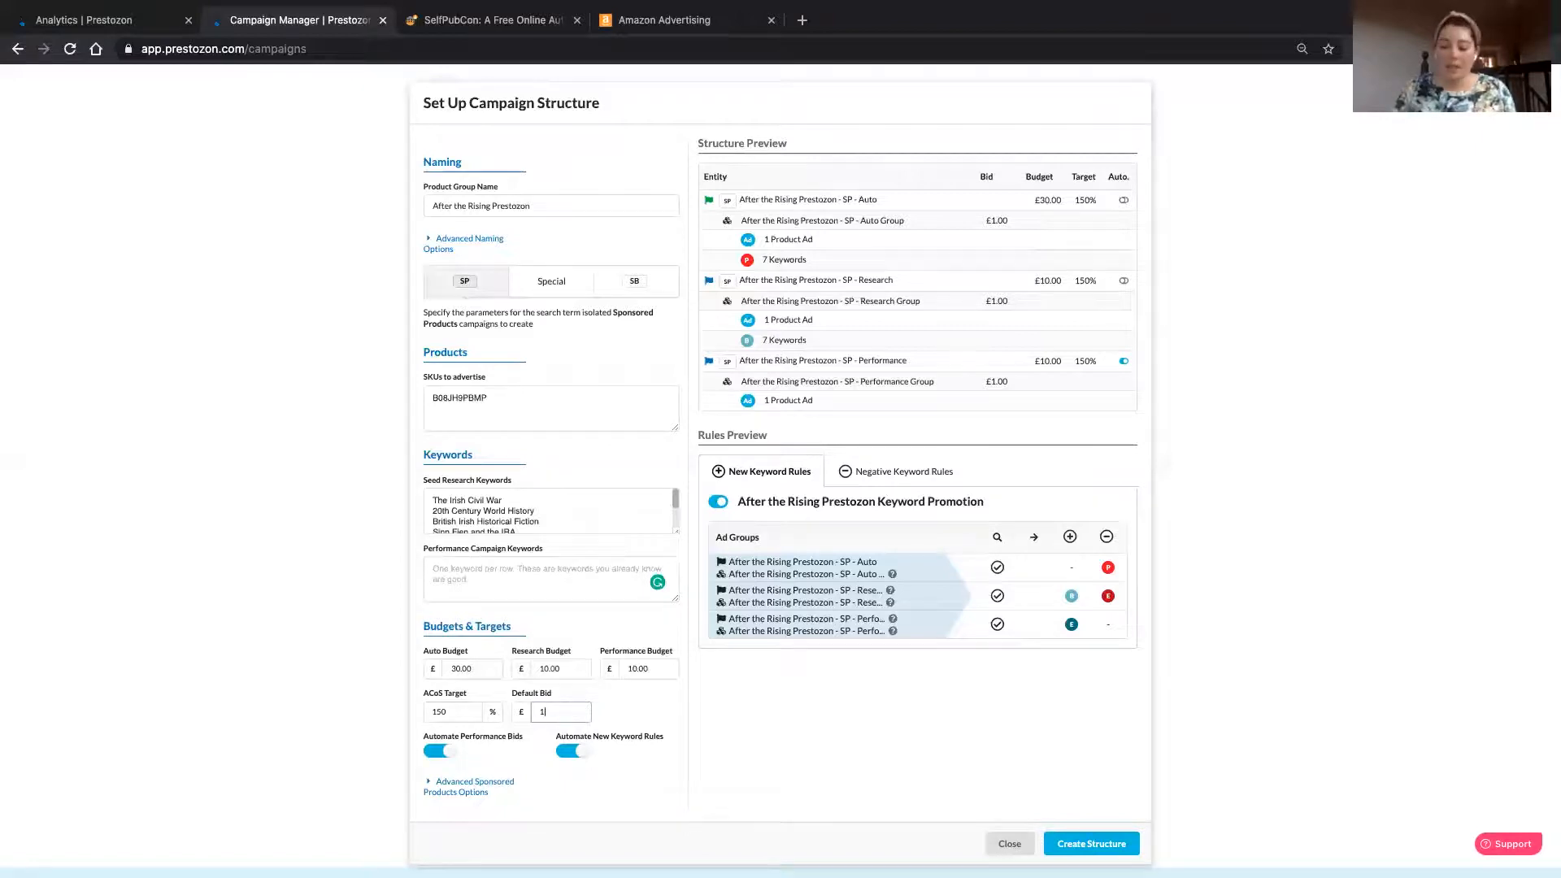
pyautogui.press('BackSpace')
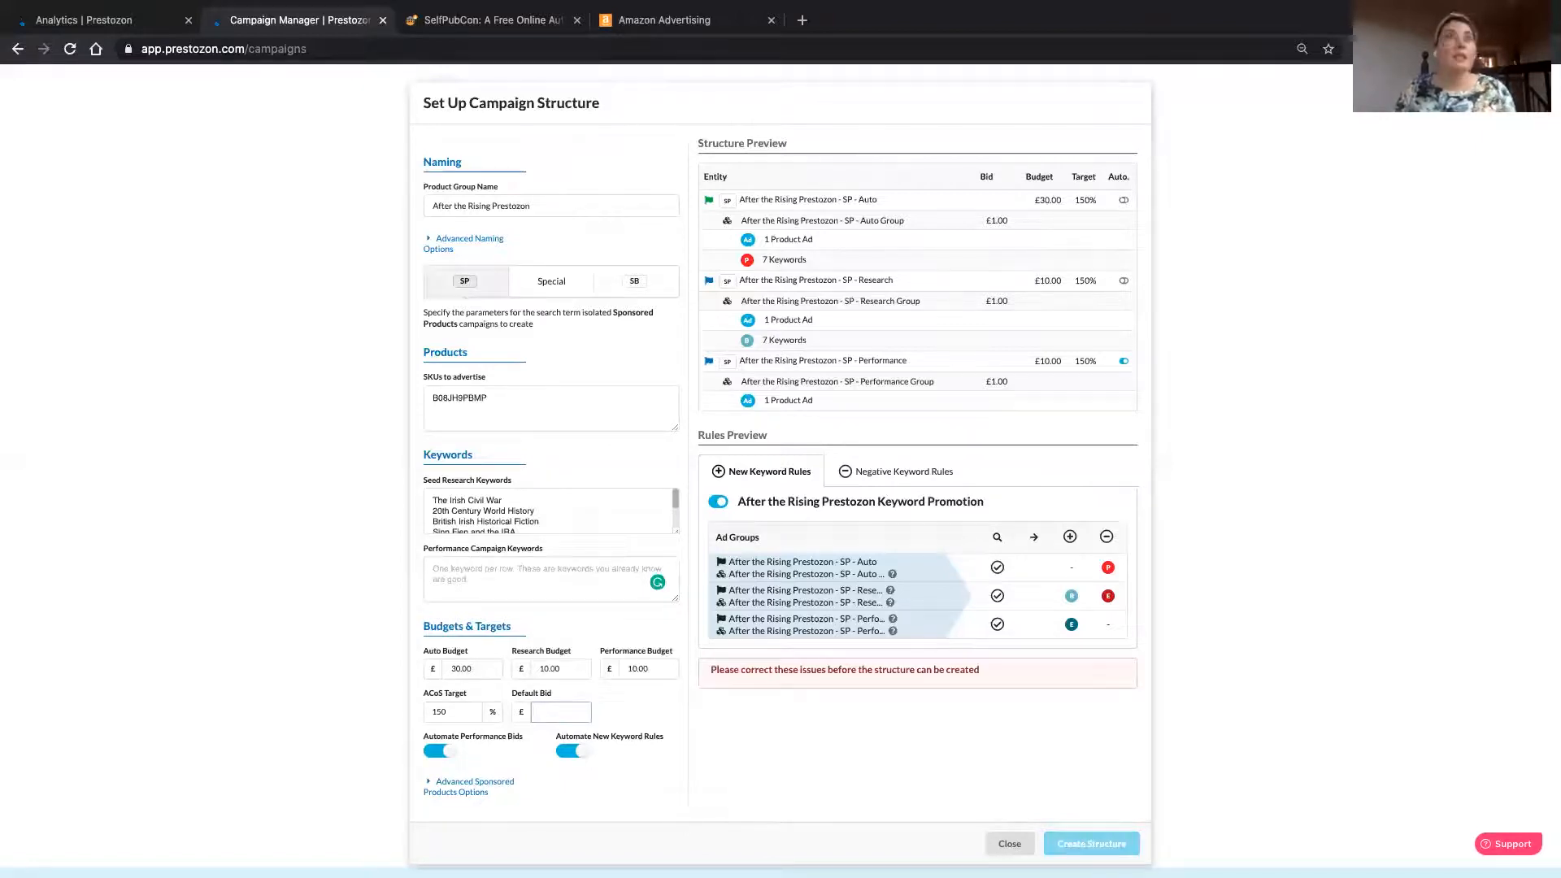
pyautogui.write('0.65')
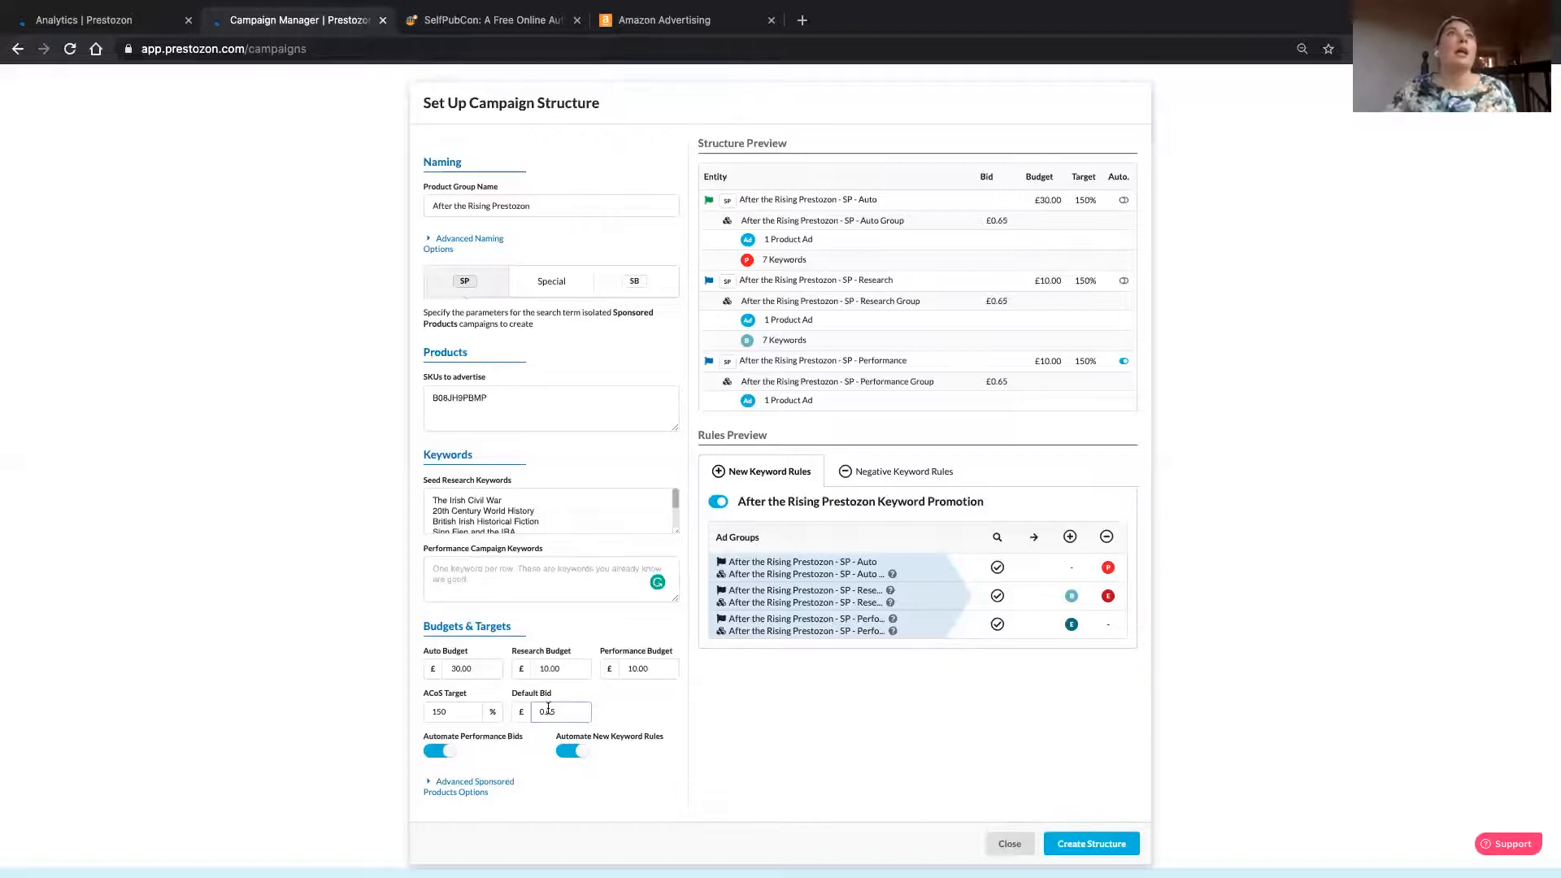
pyautogui.click(599, 713)
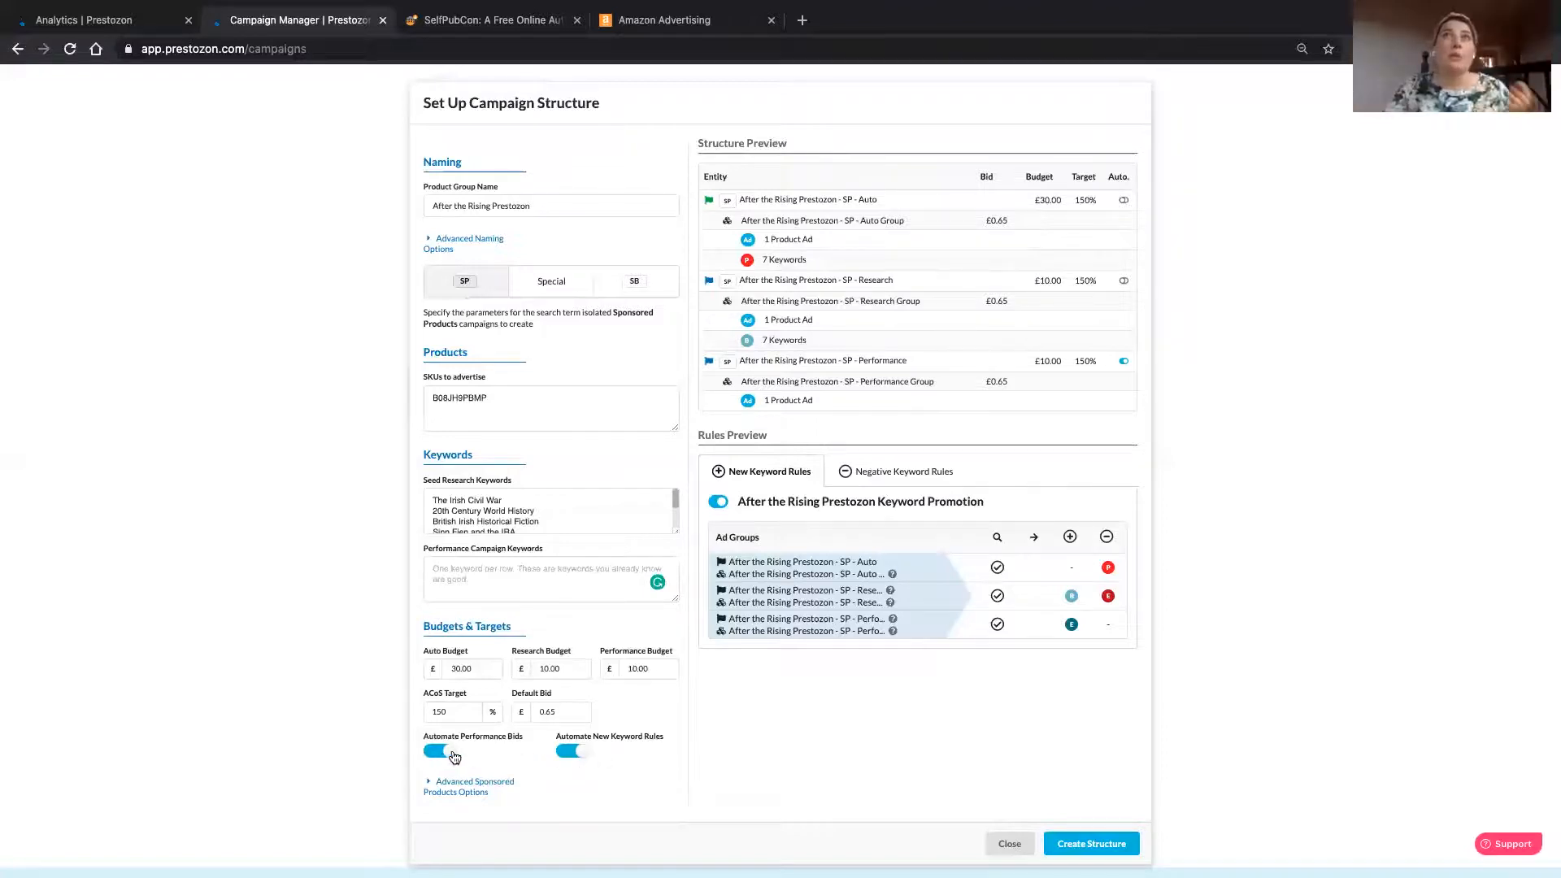
# Step: Turn off automation of performance bids and new keyword rules, and create the campaign structure
pyautogui.click(613, 746)
pyautogui.click(572, 751)
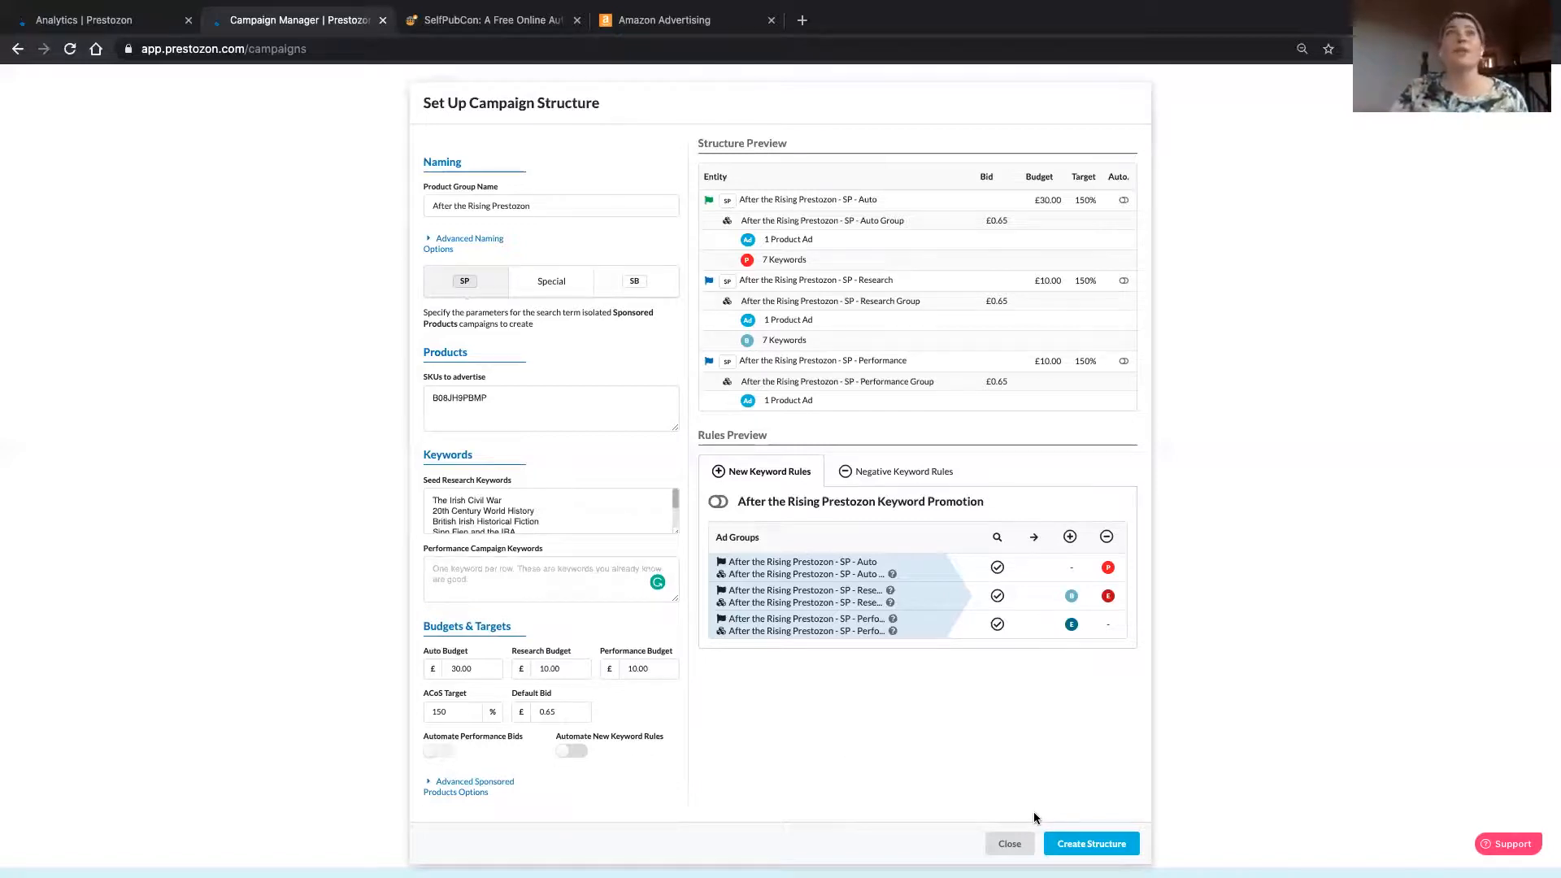
pyautogui.click(1089, 844)
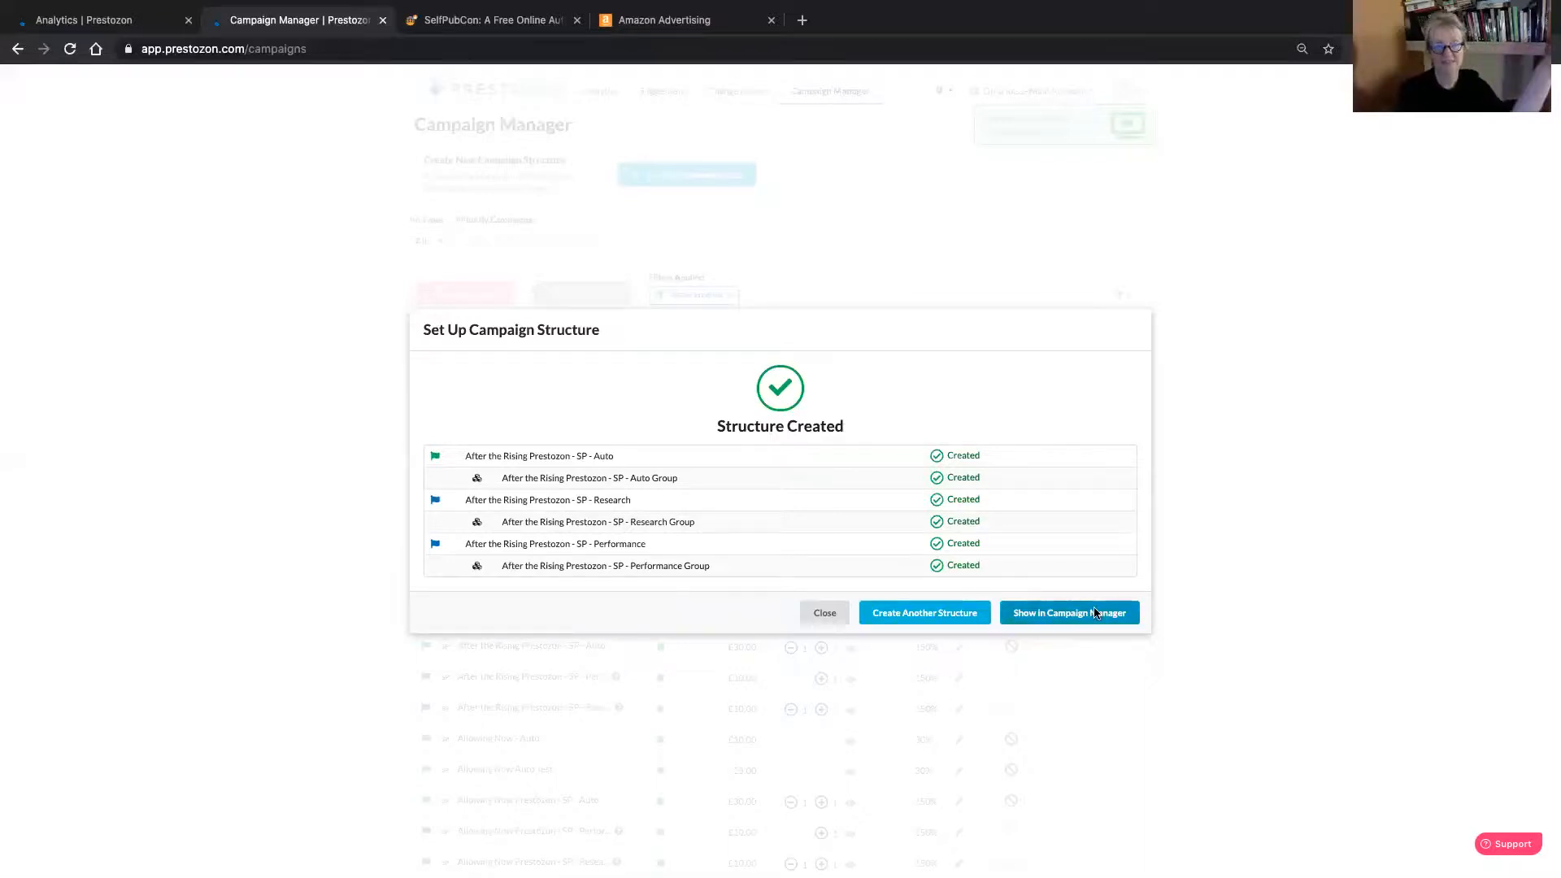
# Step: Show the created campaigns in Campaign Manager and clear the After the Rising Prestozon campaign filters to list all enabled campaigns
pyautogui.click(1070, 613)
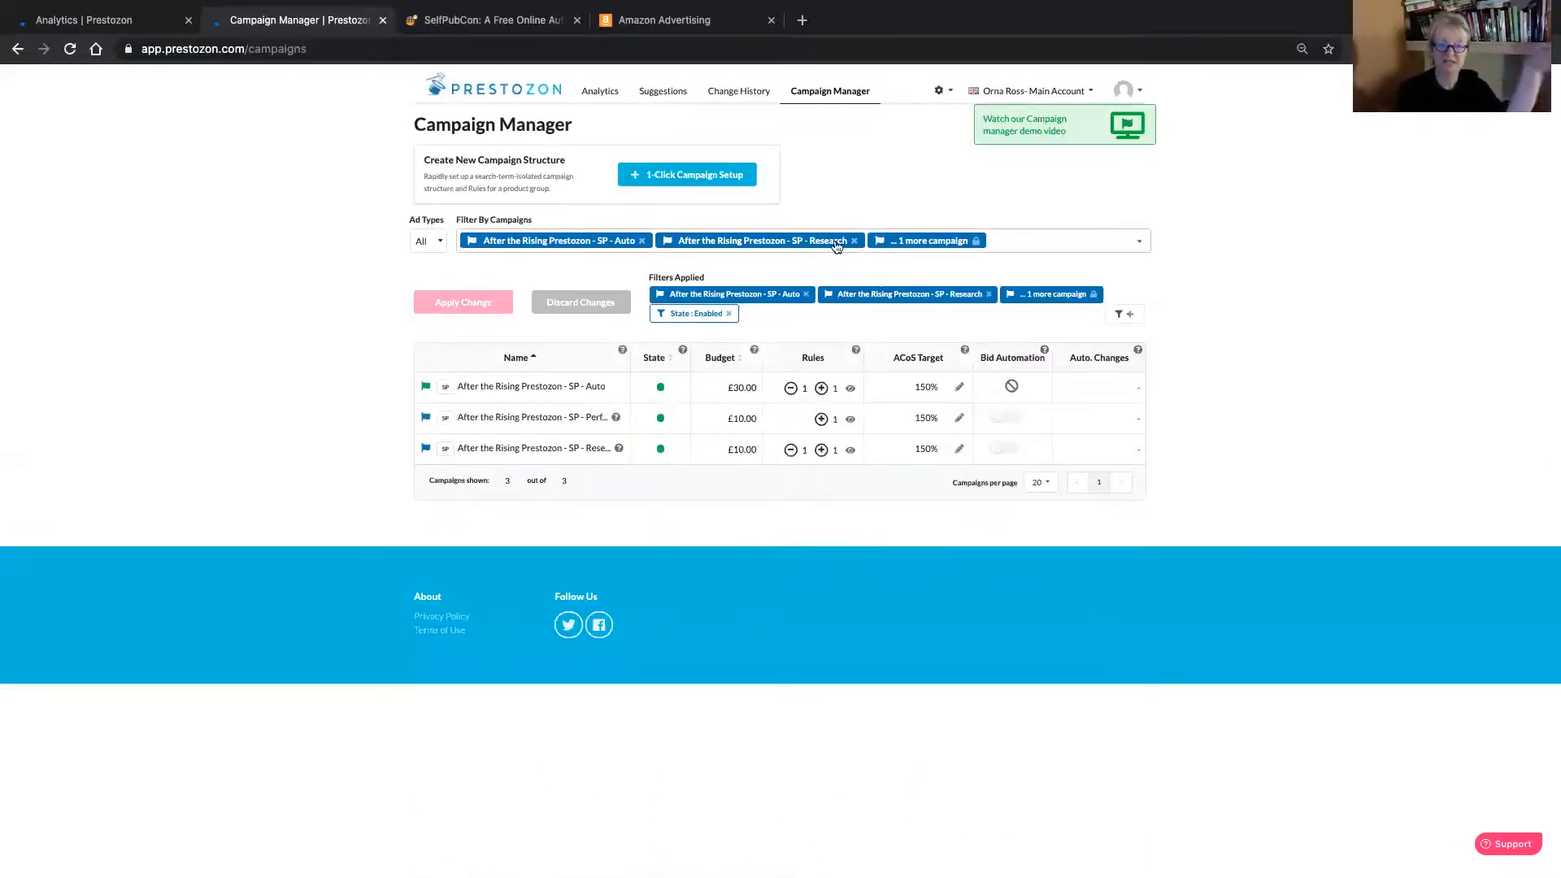
pyautogui.click(642, 241)
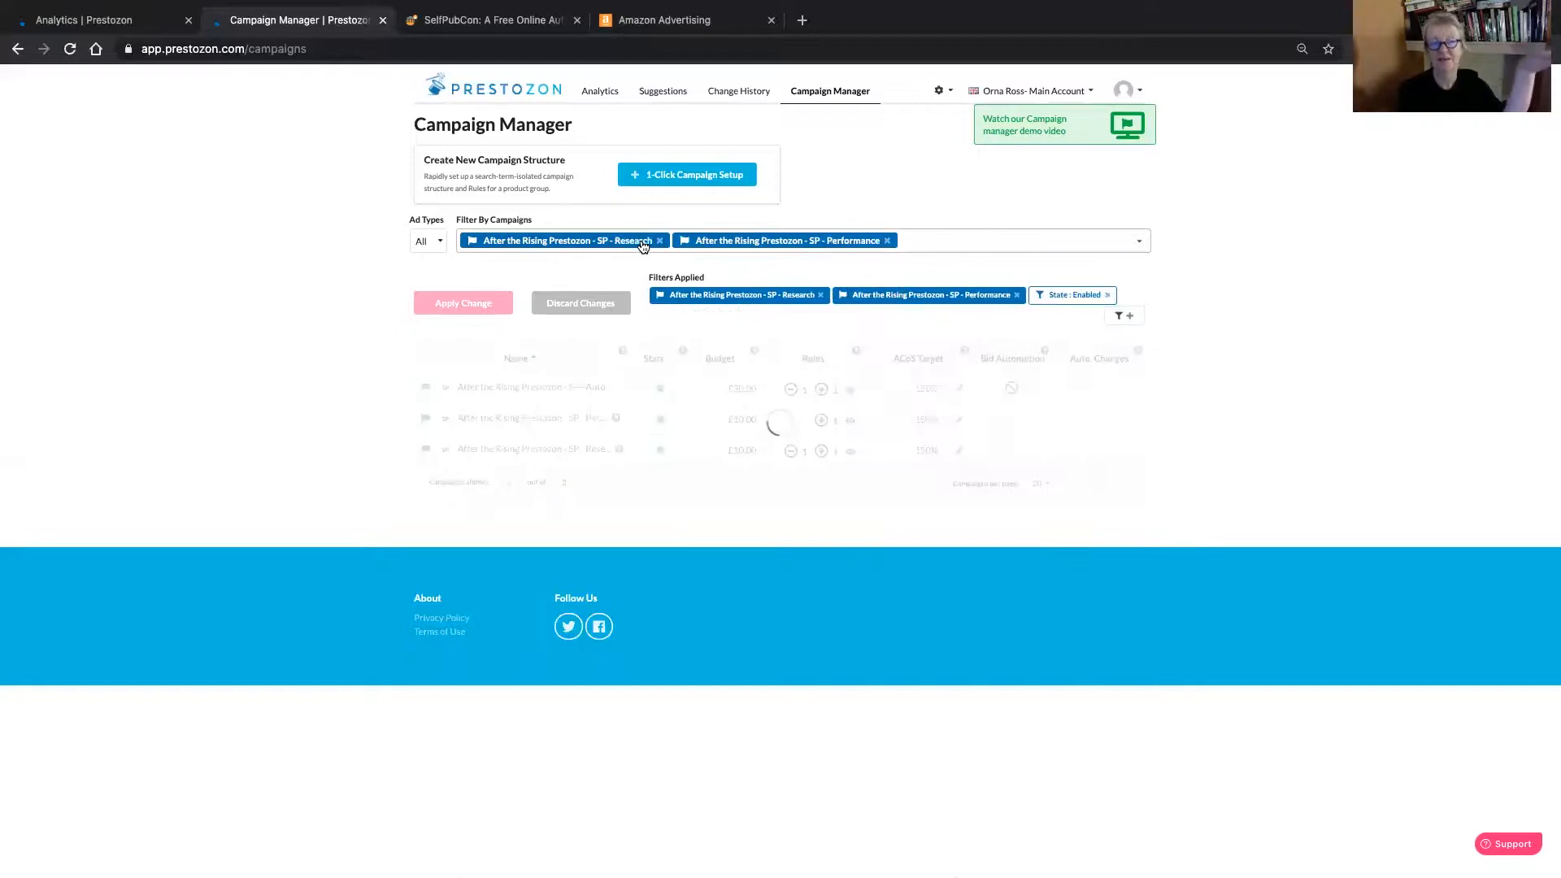
pyautogui.click(659, 241)
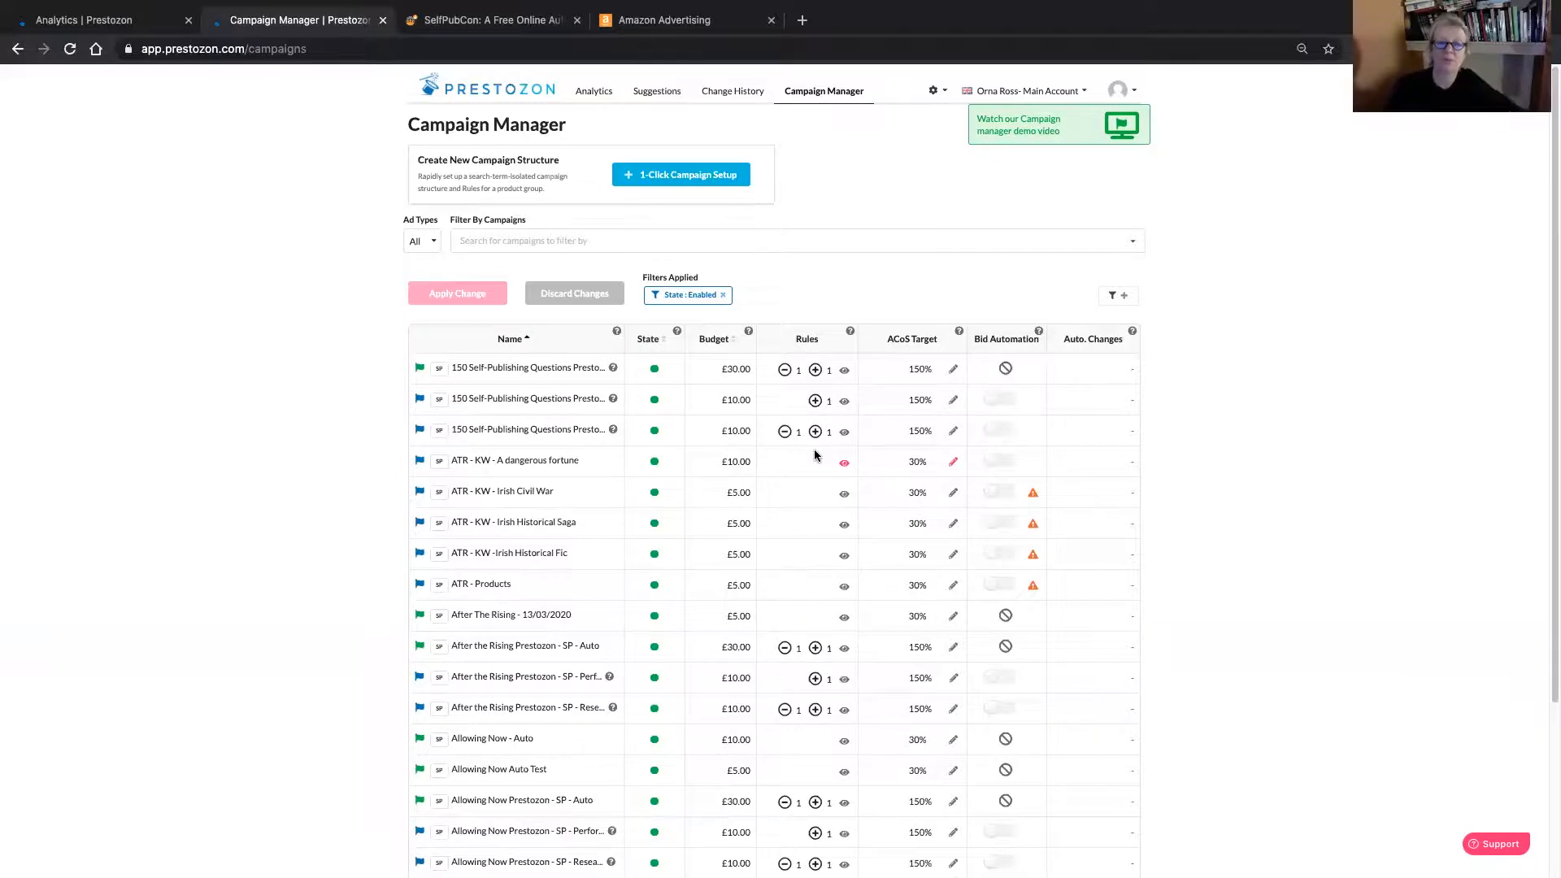
pyautogui.scroll(-1, 1231, 330)
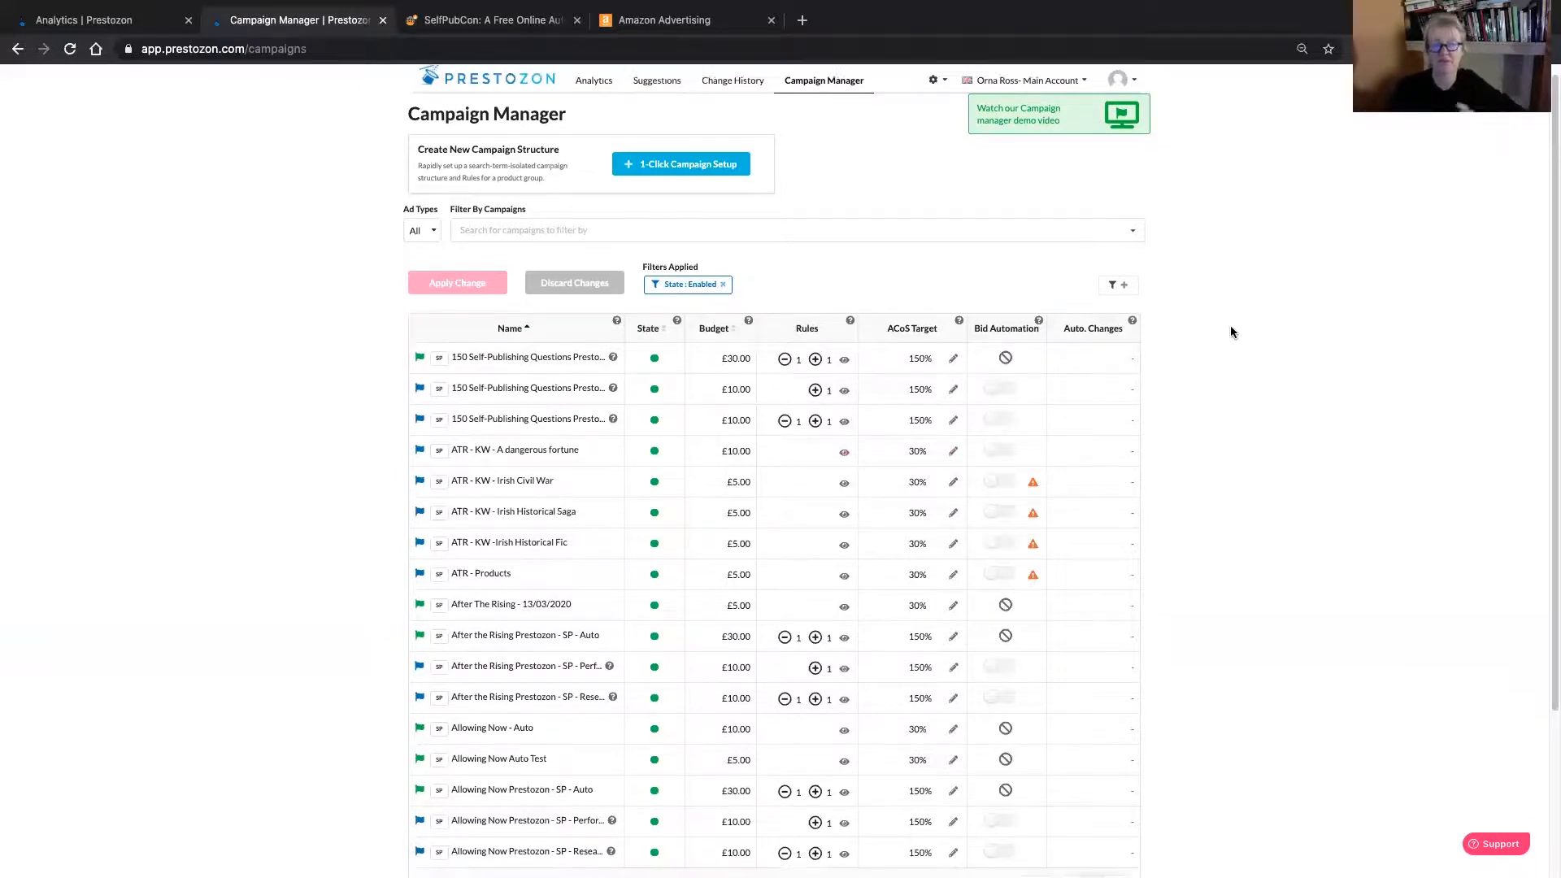